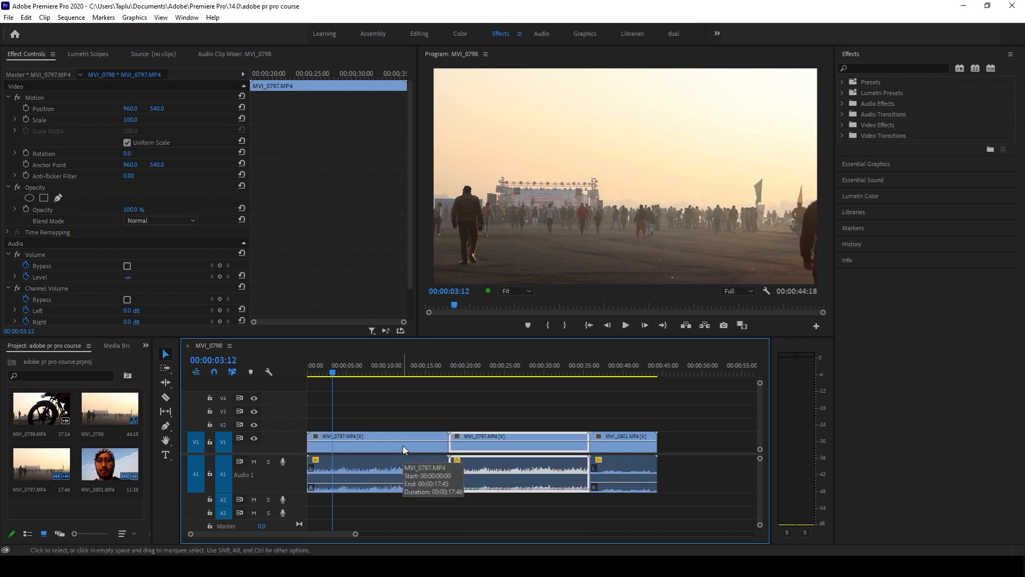
- Spread the three timeline clips apart, moving the first MVI_0797 clip to 00:00:03:12 and the second one's audio onto track A2
{"action": "left_click", "coordinate": [406, 448]}
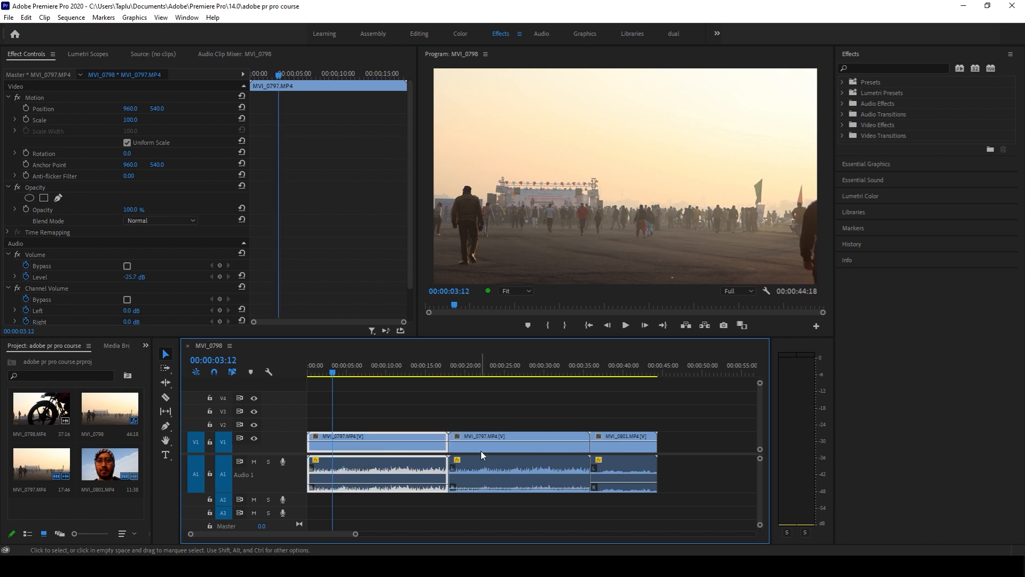
{"action": "left_click_drag", "start_coordinate": [607, 443], "coordinate": [684, 480]}
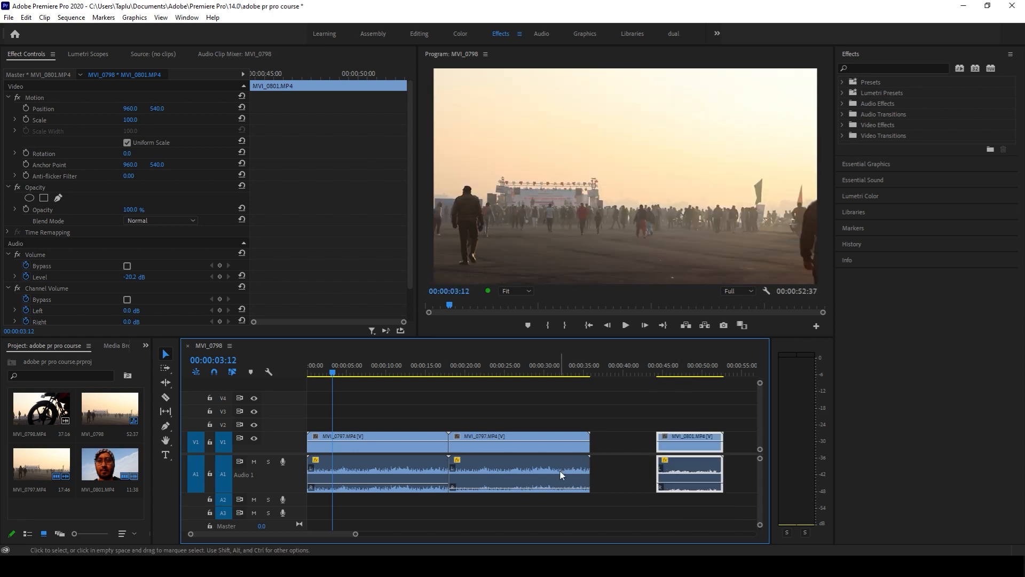
{"action": "left_click_drag", "start_coordinate": [560, 474], "coordinate": [593, 499]}
{"action": "left_click_drag", "start_coordinate": [346, 440], "coordinate": [371, 437]}
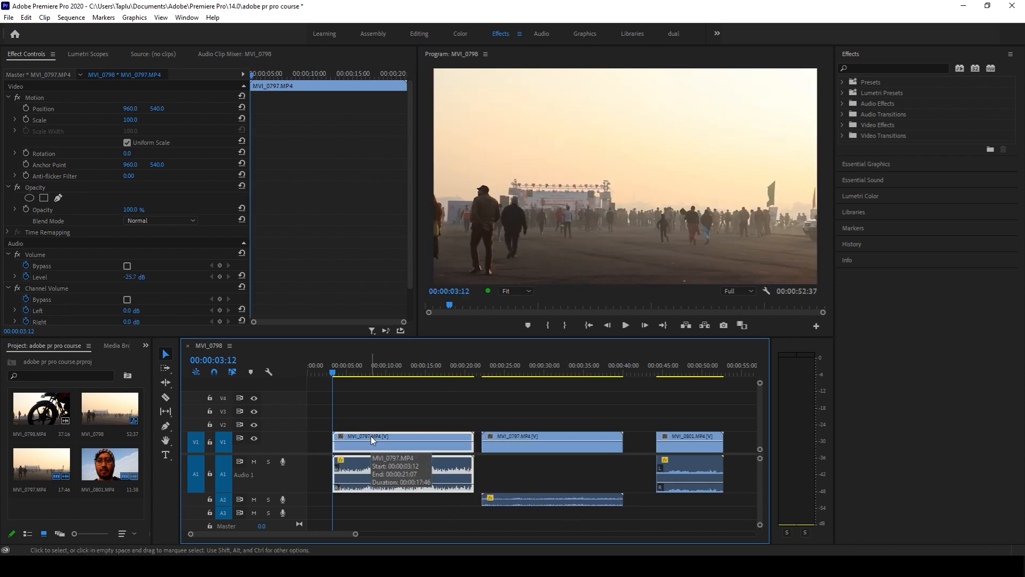
- Scrub through the first MVI_0797 clip to 00:00:17:08 and try alternating between the Razor and Selection tools
{"action": "left_click_drag", "start_coordinate": [333, 373], "coordinate": [351, 375]}
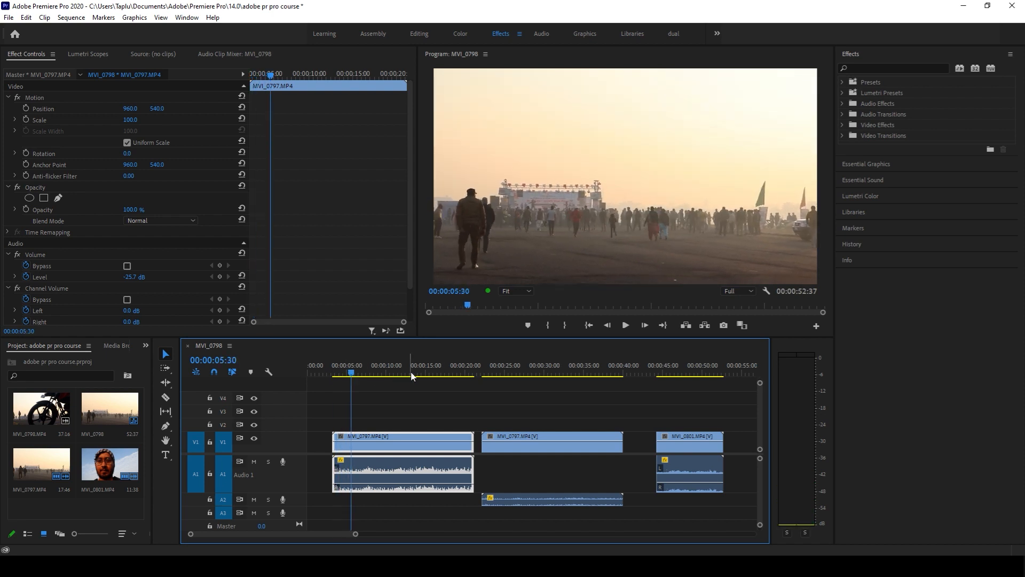
{"action": "left_click_drag", "start_coordinate": [463, 374], "coordinate": [443, 374]}
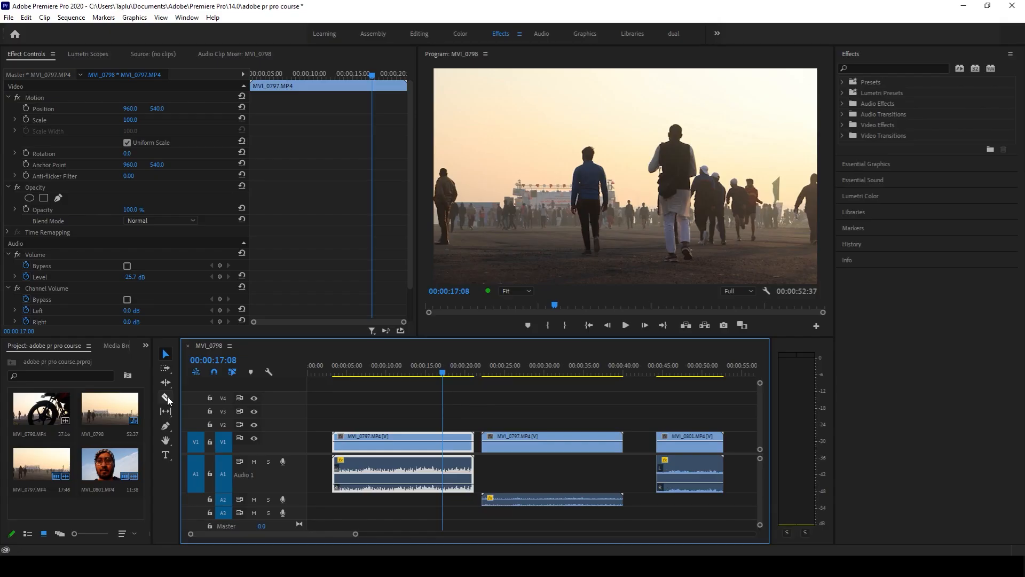
{"action": "left_click", "coordinate": [166, 398]}
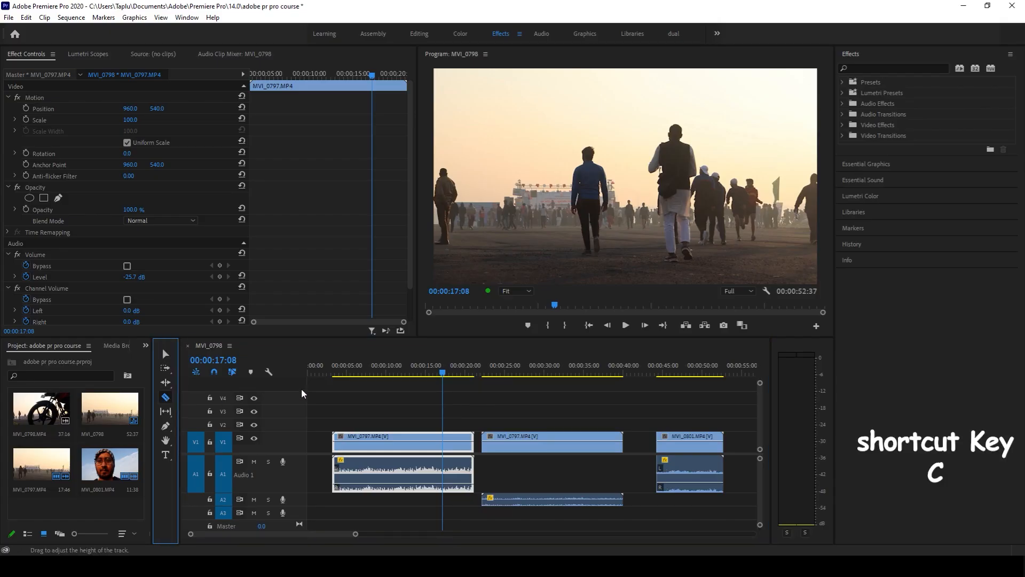
{"action": "left_click", "coordinate": [168, 354]}
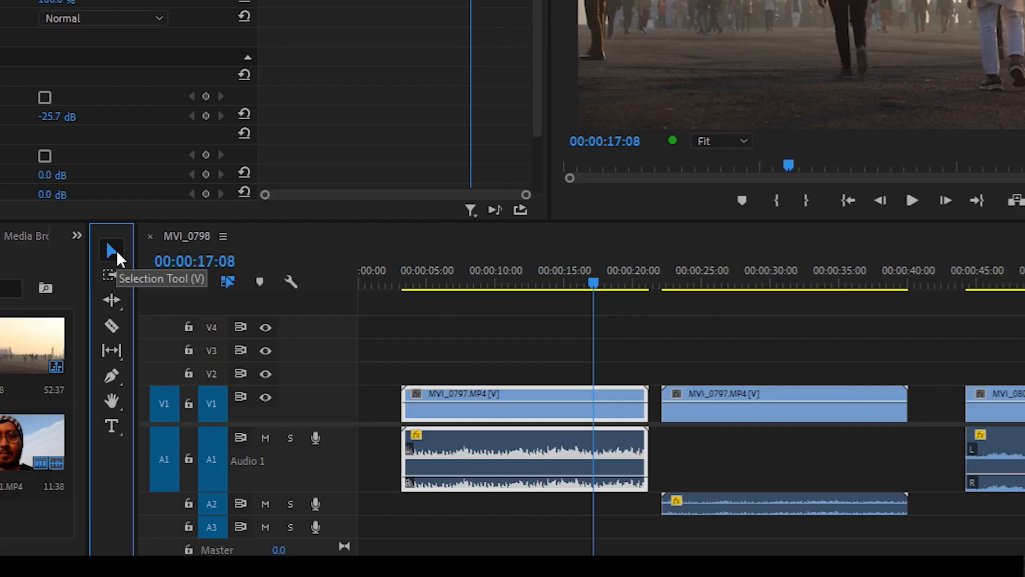
{"action": "left_click", "coordinate": [111, 327]}
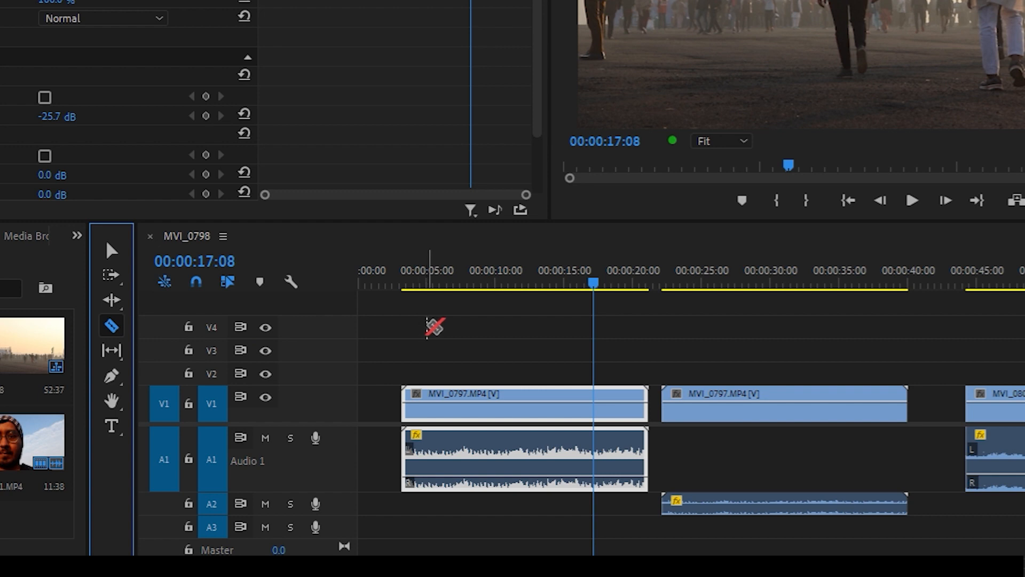
{"action": "key", "text": "v"}
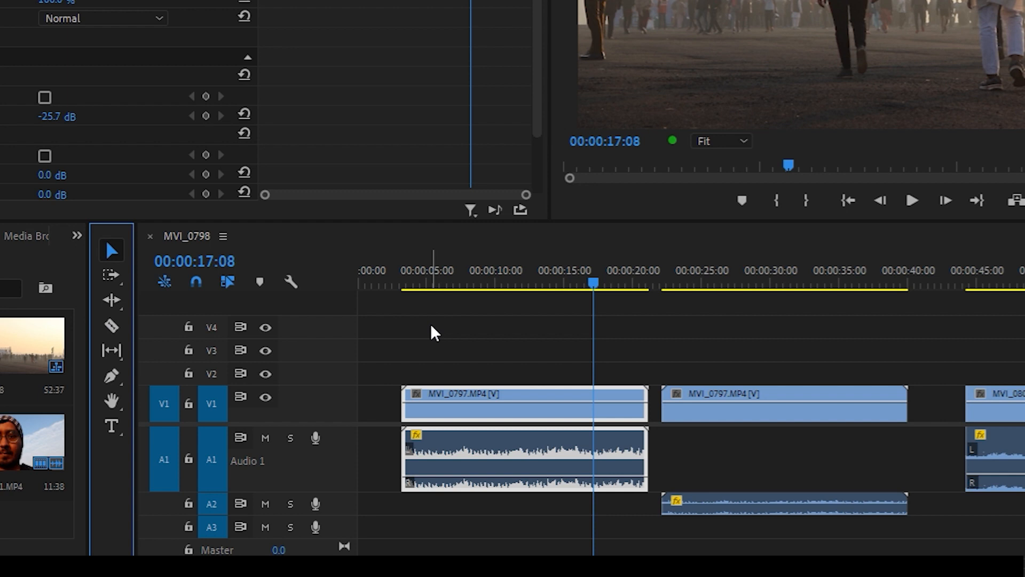
- Split the first MVI_0797 clip at 00:00:06:45 with the Razor tool
{"action": "key", "text": "c"}
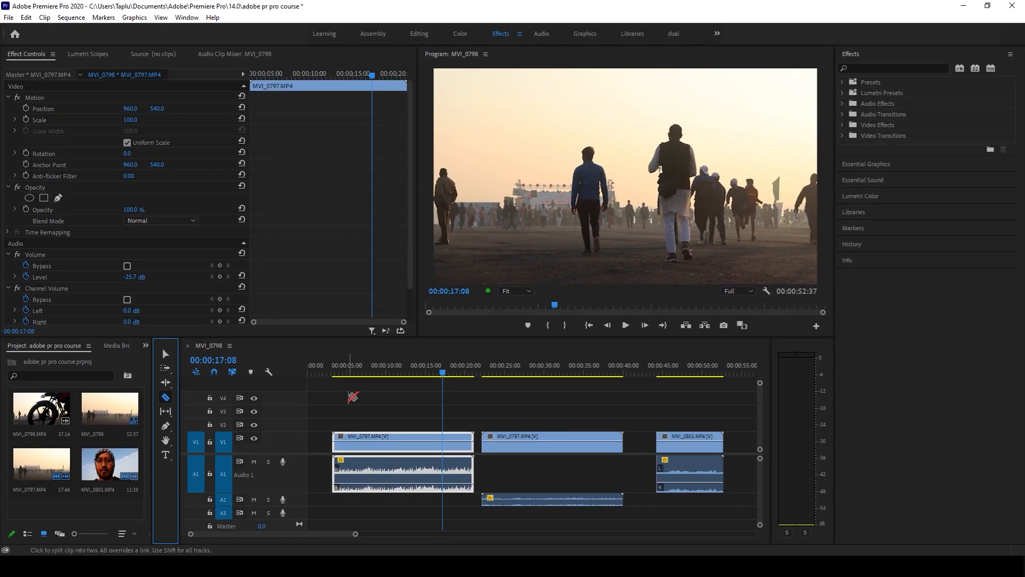
{"action": "left_click", "coordinate": [337, 373]}
{"action": "left_click_drag", "start_coordinate": [337, 373], "coordinate": [361, 378]}
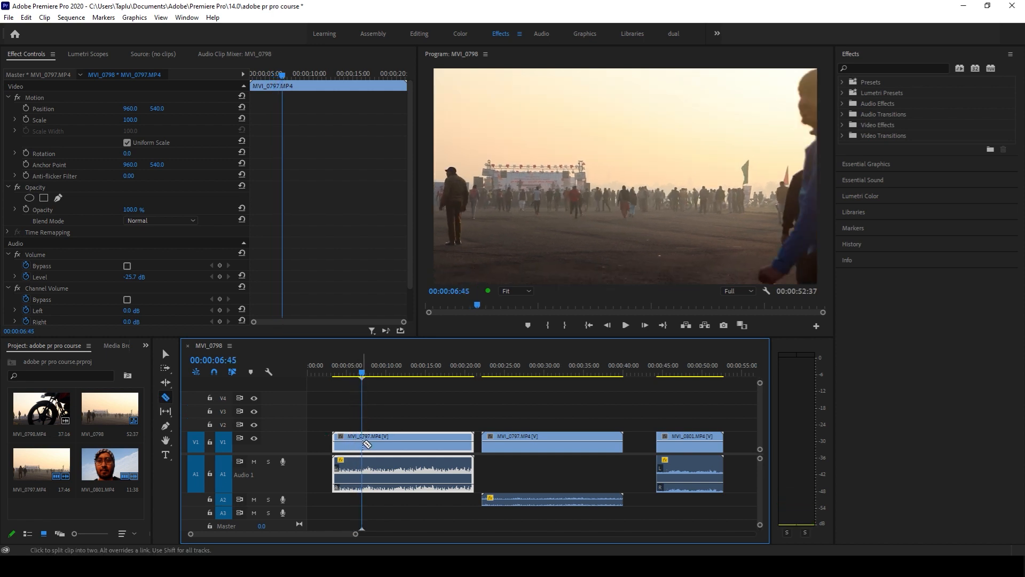
{"action": "left_click", "coordinate": [363, 442]}
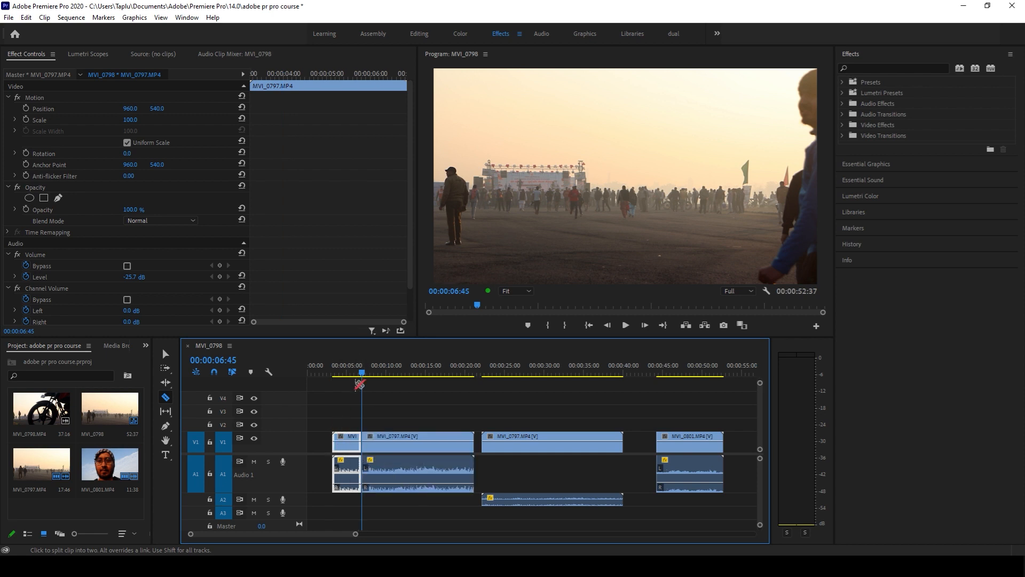
- Move the cut-off opening piece of the first clip to the start of the sequence and delete it
{"action": "key", "text": "v"}
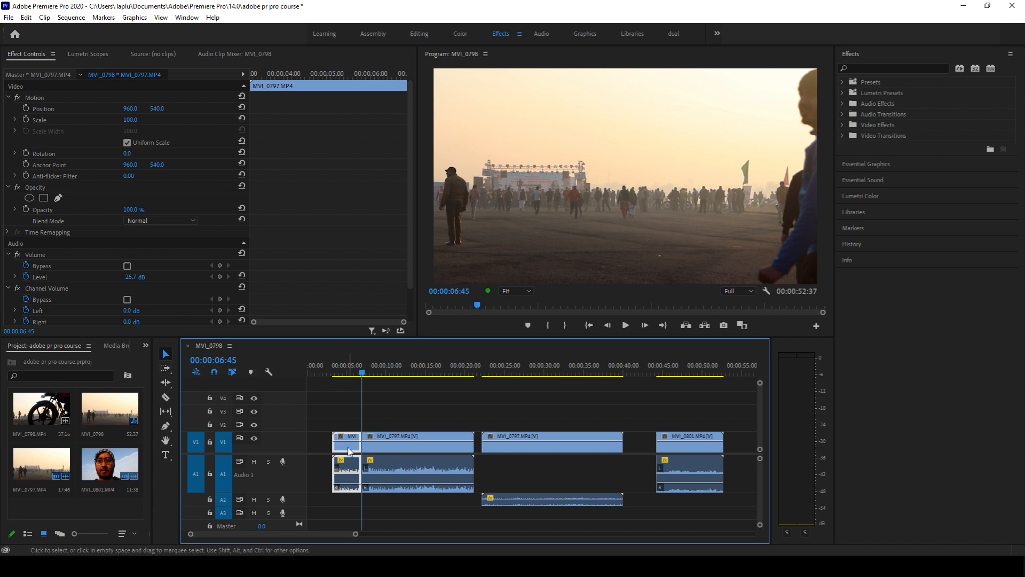
{"action": "left_click_drag", "start_coordinate": [350, 451], "coordinate": [325, 451]}
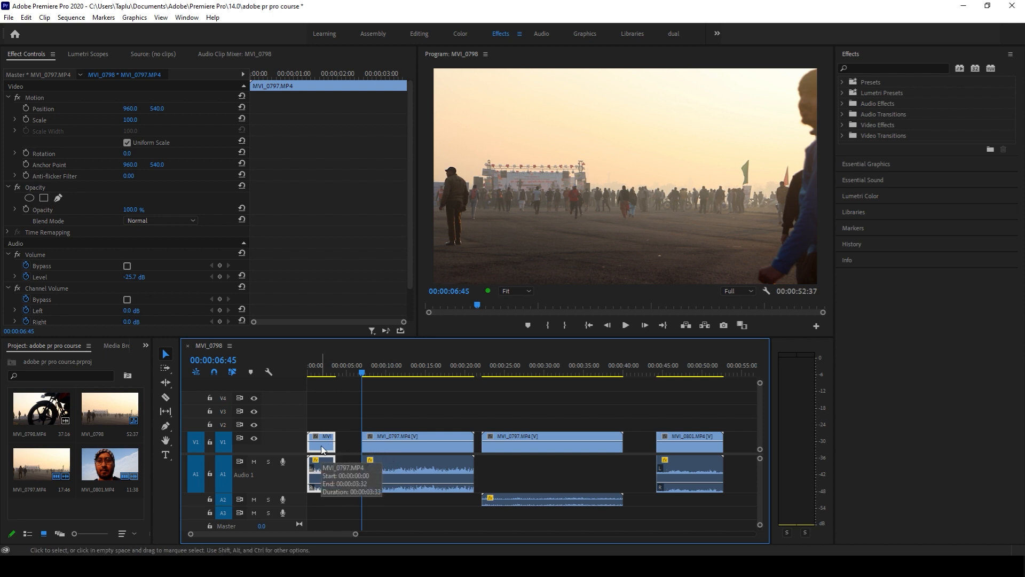
{"action": "key", "text": "Delete"}
- Split the remaining part of the first MVI_0797 clip at 00:00:18:16 with the Razor tool
{"action": "left_click_drag", "start_coordinate": [363, 377], "coordinate": [454, 388]}
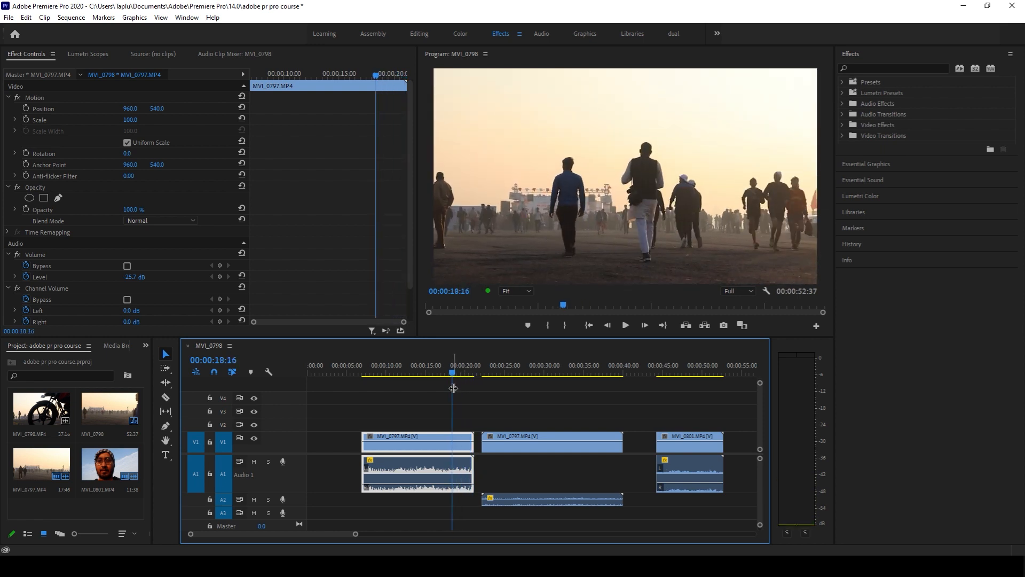
{"action": "key", "text": "c"}
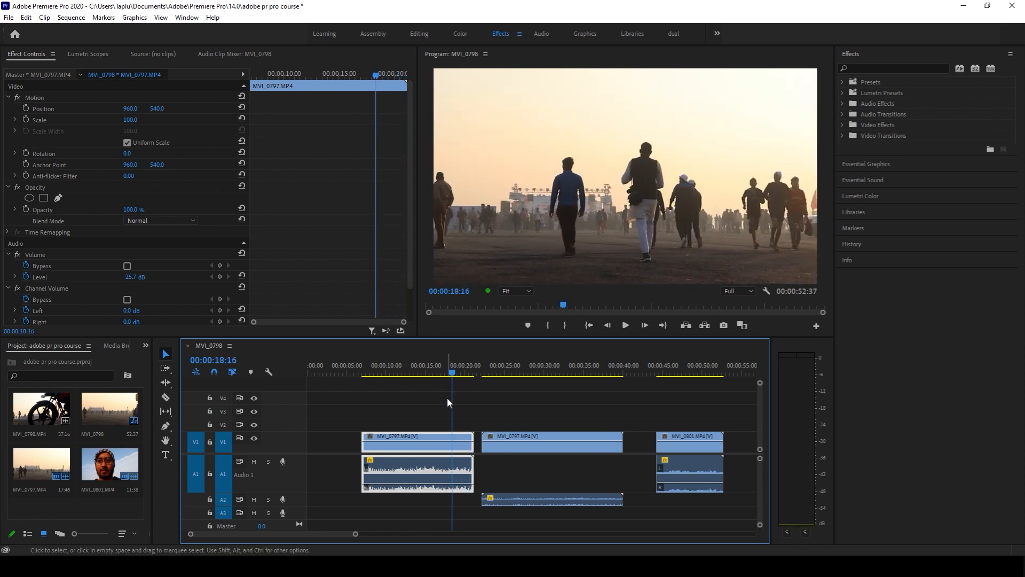
{"action": "left_click", "coordinate": [457, 445]}
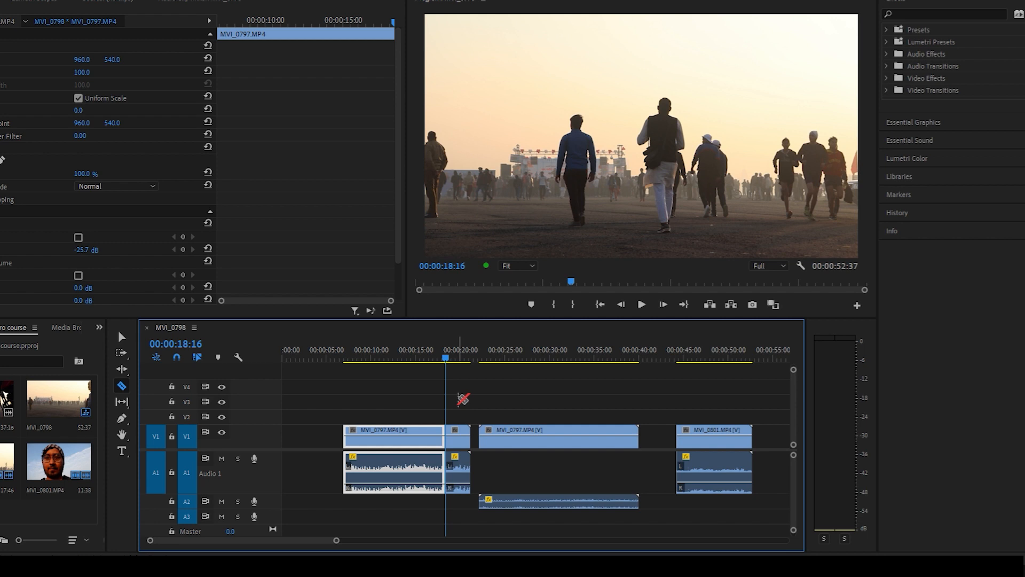
- Pull the two pieces apart, moving the main piece to start at 00:00:05:24, and delete the short end piece
{"action": "key", "text": "v"}
{"action": "left_click", "coordinate": [459, 441]}
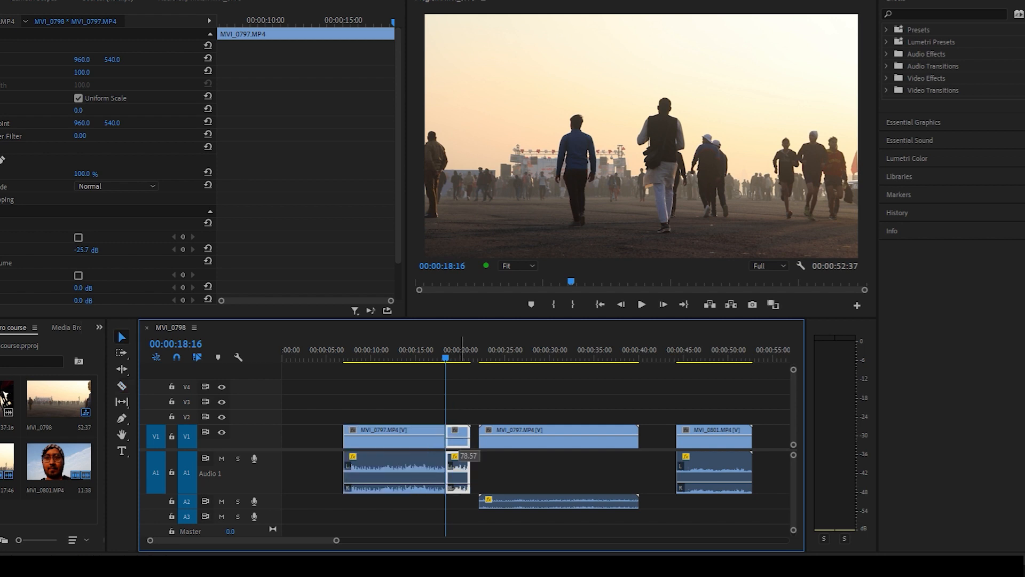
{"action": "left_click_drag", "start_coordinate": [455, 451], "coordinate": [468, 418]}
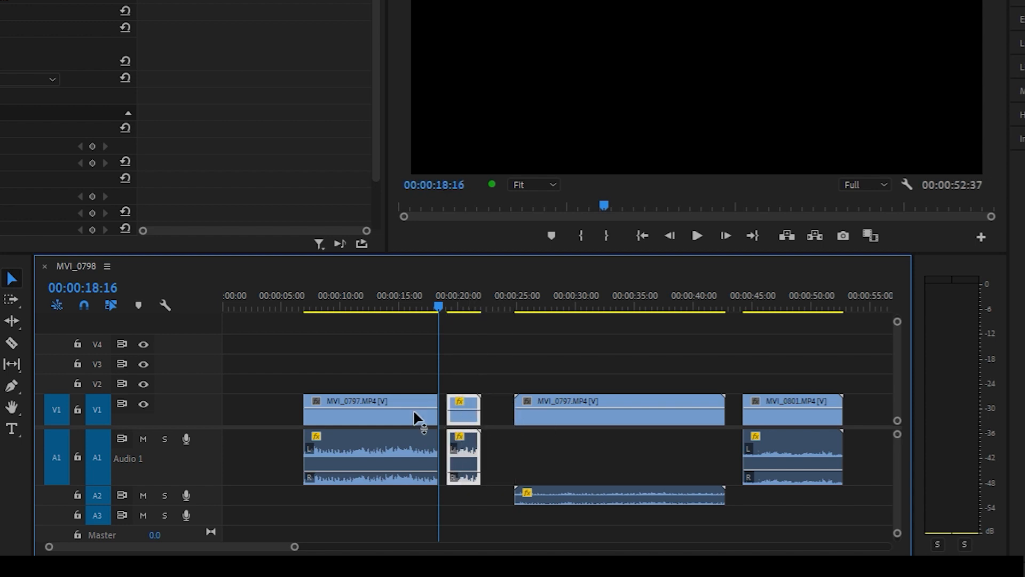
{"action": "left_click_drag", "start_coordinate": [406, 414], "coordinate": [378, 422]}
{"action": "left_click", "coordinate": [463, 430]}
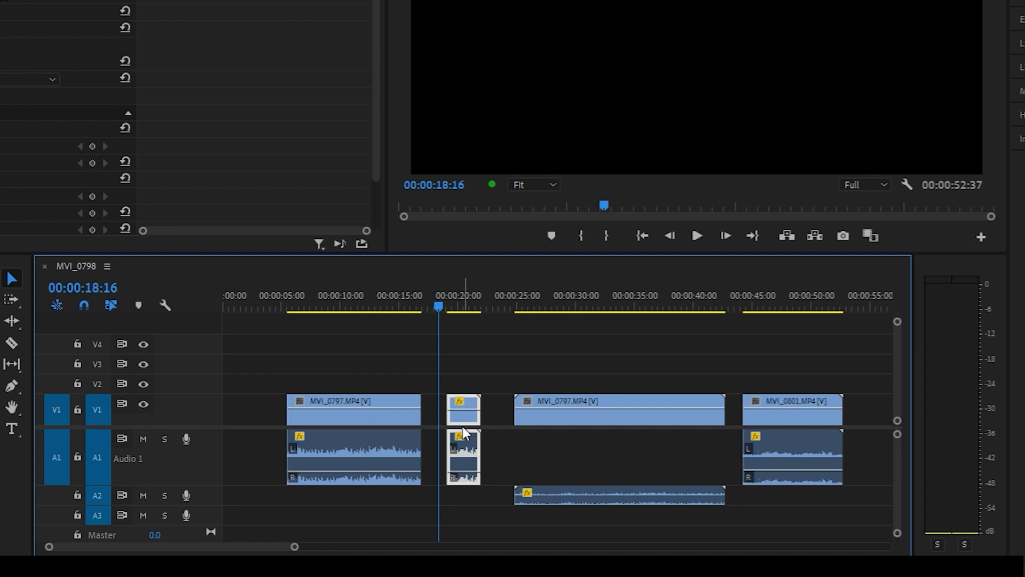
{"action": "key", "text": "Delete"}
- Trim the start of the first MVI_0797 clip to 00:00:08:34 by pulling in its edge
{"action": "mouse_move", "coordinate": [298, 307]}
{"action": "left_mouse_down"}
{"action": "mouse_move", "coordinate": [397, 318]}
{"action": "mouse_move", "coordinate": [292, 307]}
{"action": "left_mouse_up"}
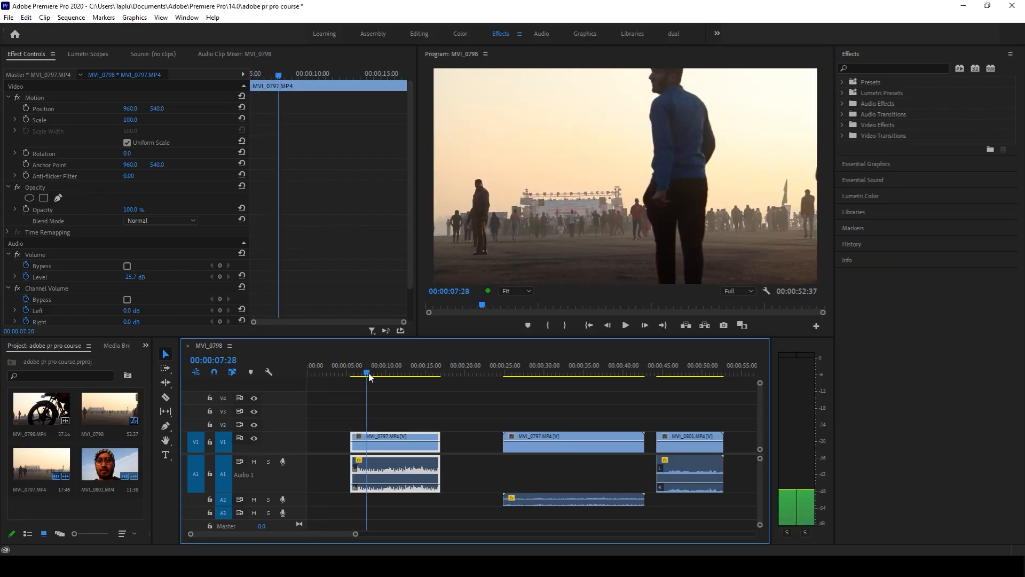
{"action": "left_click_drag", "start_coordinate": [369, 377], "coordinate": [373, 377]}
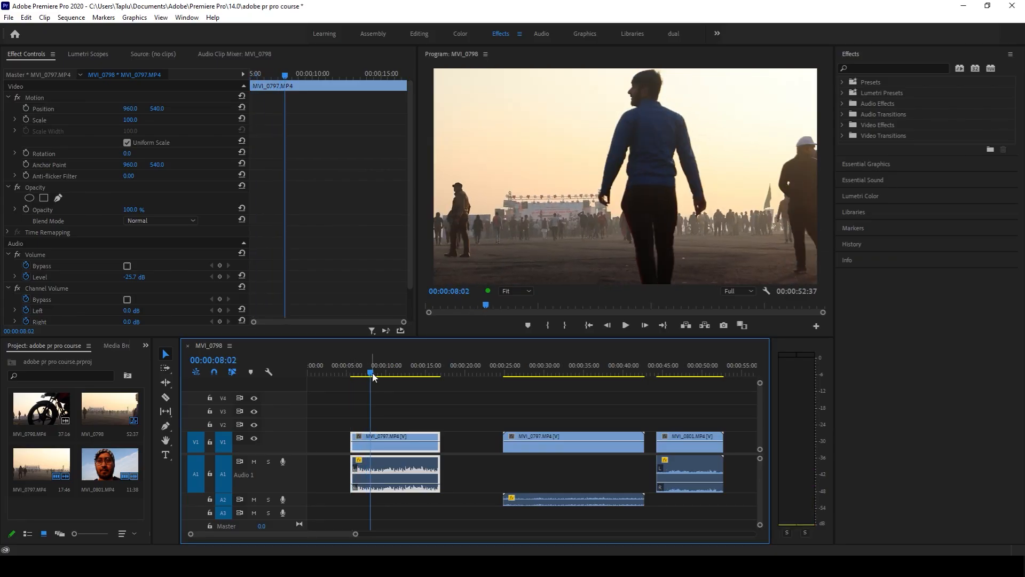
{"action": "left_click_drag", "start_coordinate": [356, 534], "coordinate": [315, 535]}
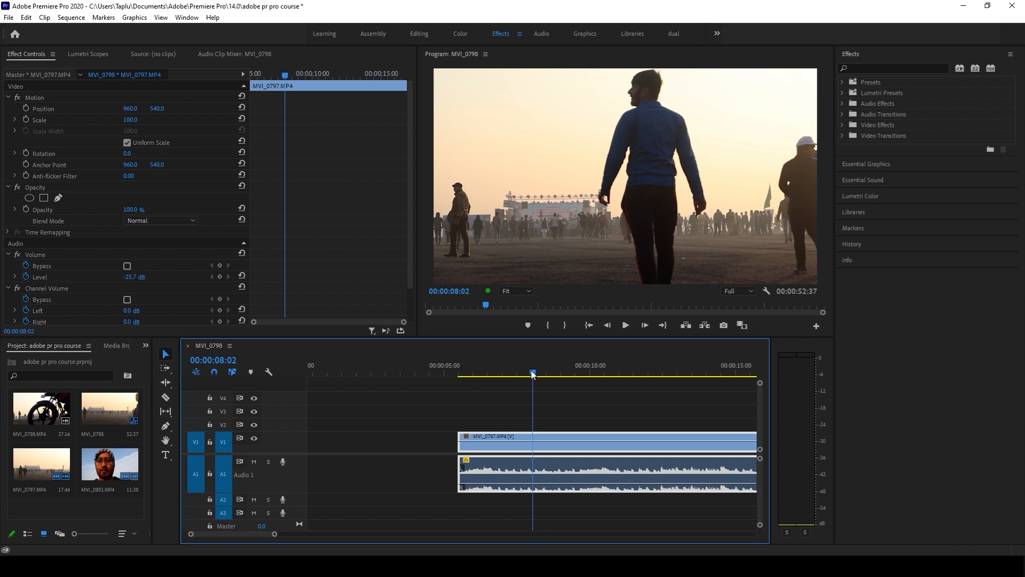
{"action": "mouse_move", "coordinate": [532, 373]}
{"action": "left_mouse_down"}
{"action": "mouse_move", "coordinate": [513, 374]}
{"action": "mouse_move", "coordinate": [551, 375]}
{"action": "left_mouse_up"}
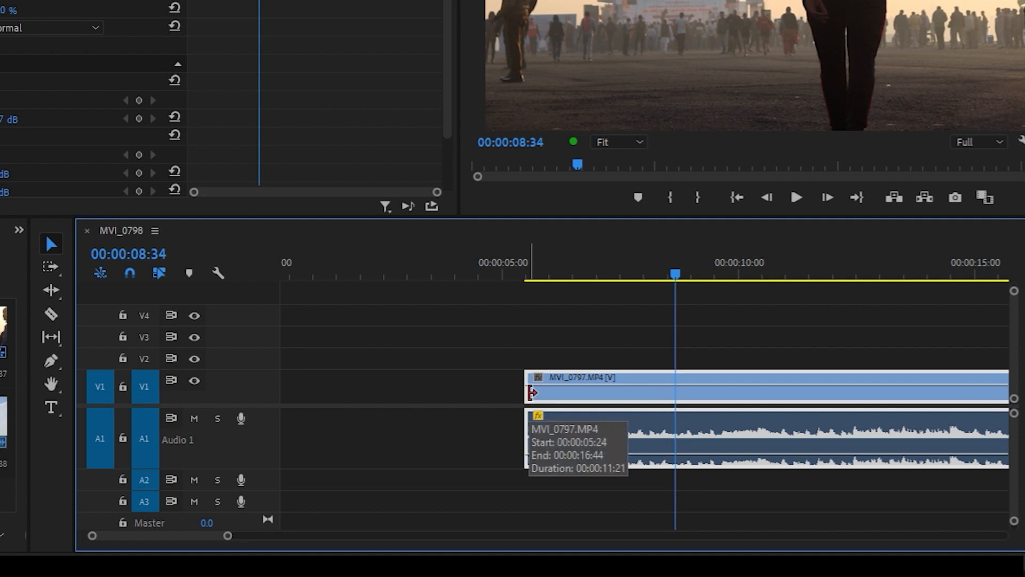
{"action": "left_click", "coordinate": [532, 393]}
{"action": "left_click_drag", "start_coordinate": [533, 393], "coordinate": [675, 396]}
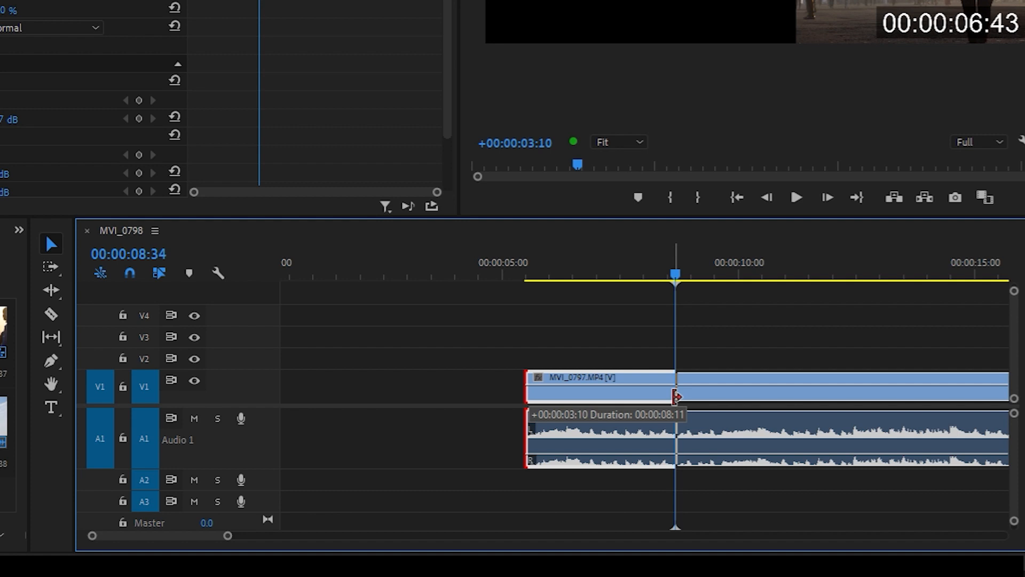
{"action": "left_click_drag", "start_coordinate": [675, 396], "coordinate": [674, 395]}
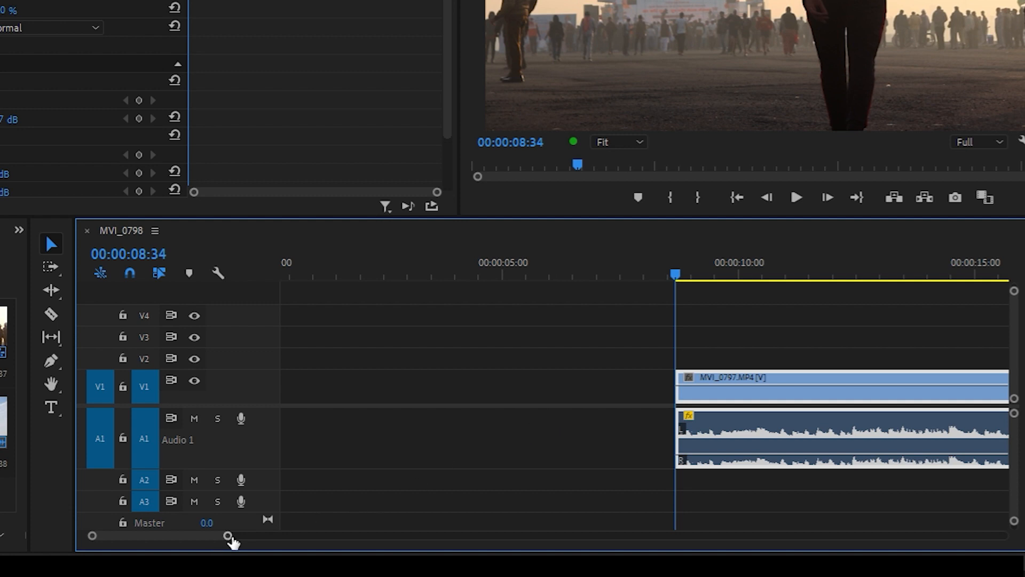
- Trim the end of the first MVI_0797 clip back to 00:00:13:25
{"action": "left_click_drag", "start_coordinate": [229, 536], "coordinate": [283, 544]}
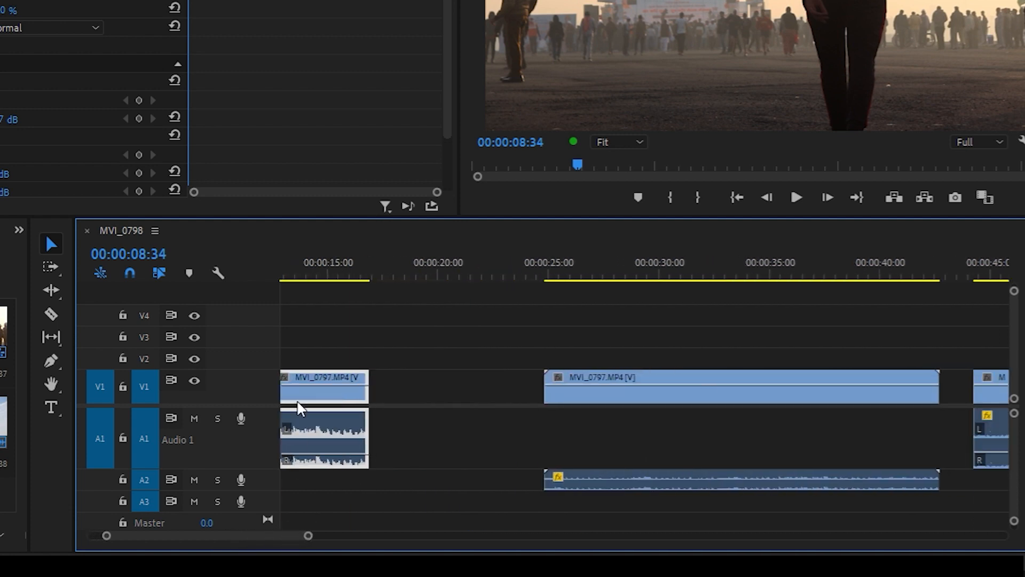
{"action": "left_click_drag", "start_coordinate": [311, 269], "coordinate": [293, 269]}
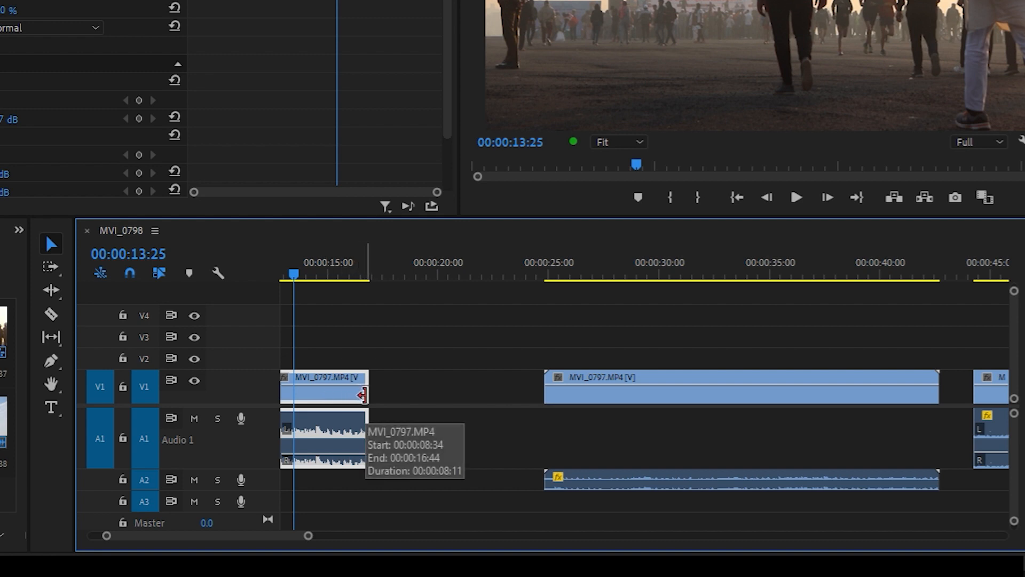
{"action": "left_click", "coordinate": [363, 395]}
{"action": "left_click_drag", "start_coordinate": [363, 395], "coordinate": [294, 393]}
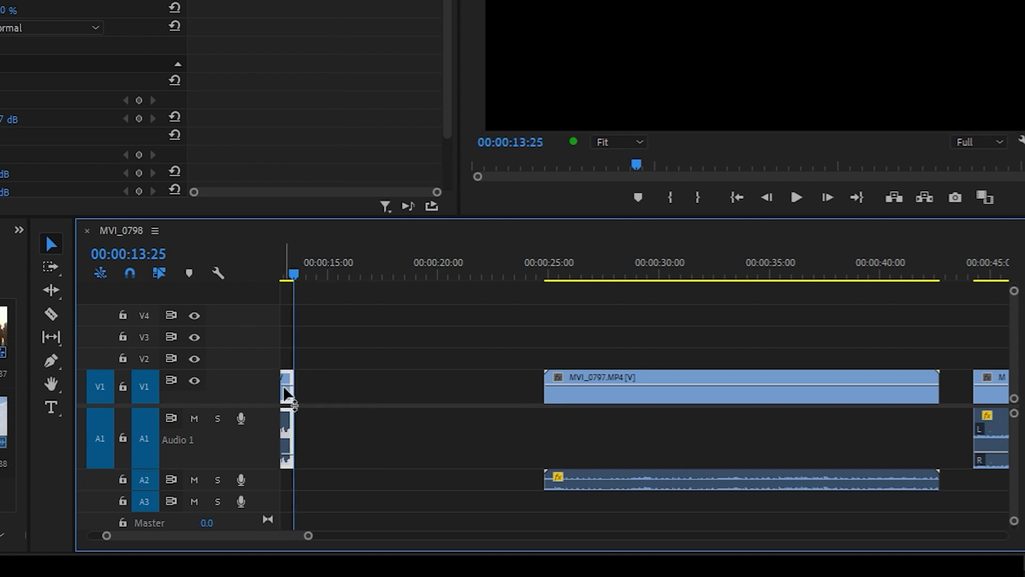
- Trim the start of the second MVI_0797 clip to 00:00:28:24
{"action": "left_click_drag", "start_coordinate": [255, 542], "coordinate": [244, 542]}
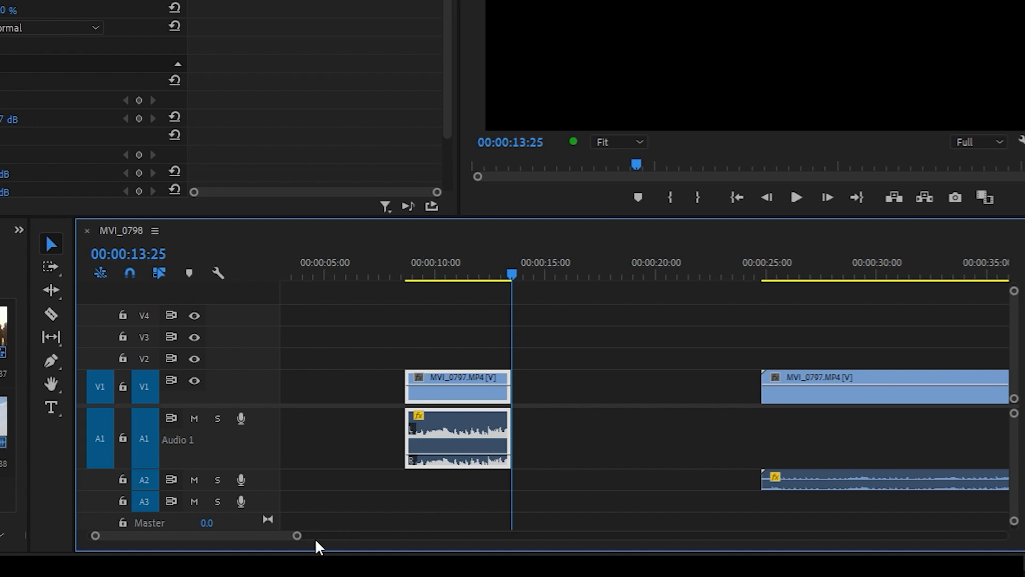
{"action": "left_click_drag", "start_coordinate": [297, 536], "coordinate": [420, 539]}
{"action": "left_click_drag", "start_coordinate": [525, 258], "coordinate": [533, 261]}
{"action": "left_click", "coordinate": [498, 390]}
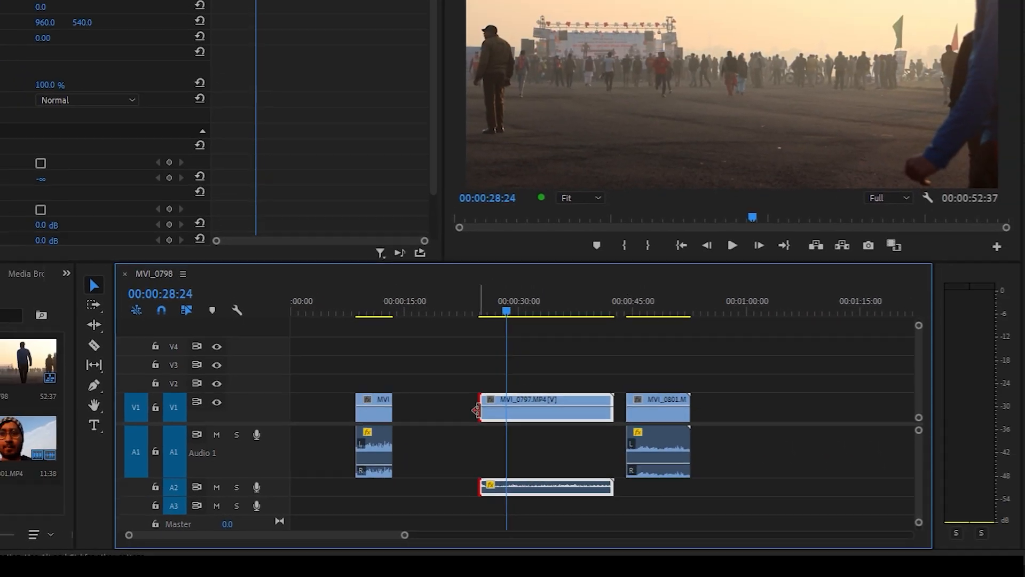
{"action": "left_click_drag", "start_coordinate": [477, 410], "coordinate": [496, 411]}
{"action": "left_click_drag", "start_coordinate": [455, 445], "coordinate": [463, 445]}
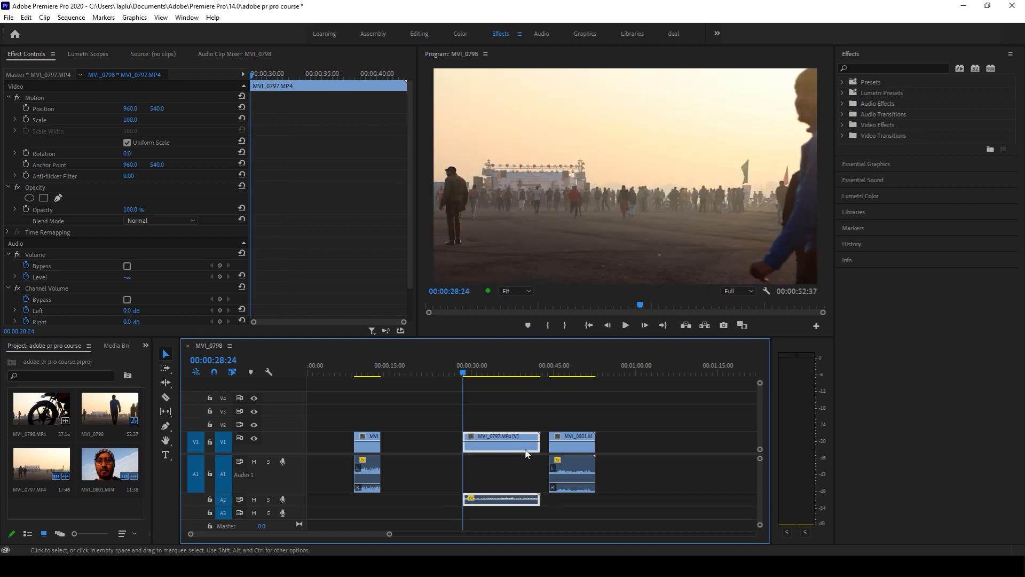
- Shorten the end of the second MVI_0797 clip to about 00:00:39 and move its audio from track A2 towards A1
{"action": "left_click_drag", "start_coordinate": [535, 448], "coordinate": [521, 449]}
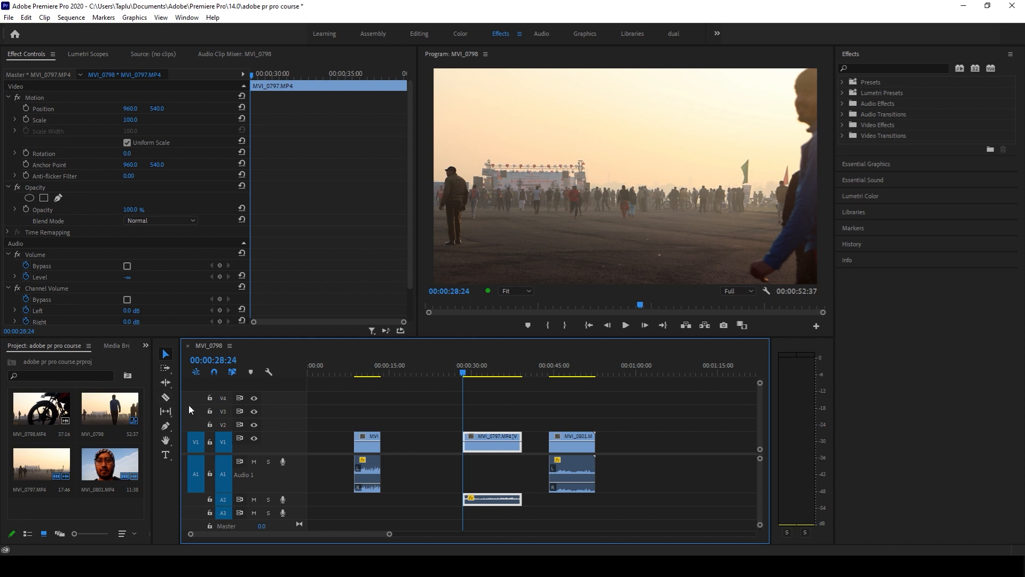
{"action": "left_click_drag", "start_coordinate": [508, 501], "coordinate": [506, 475]}
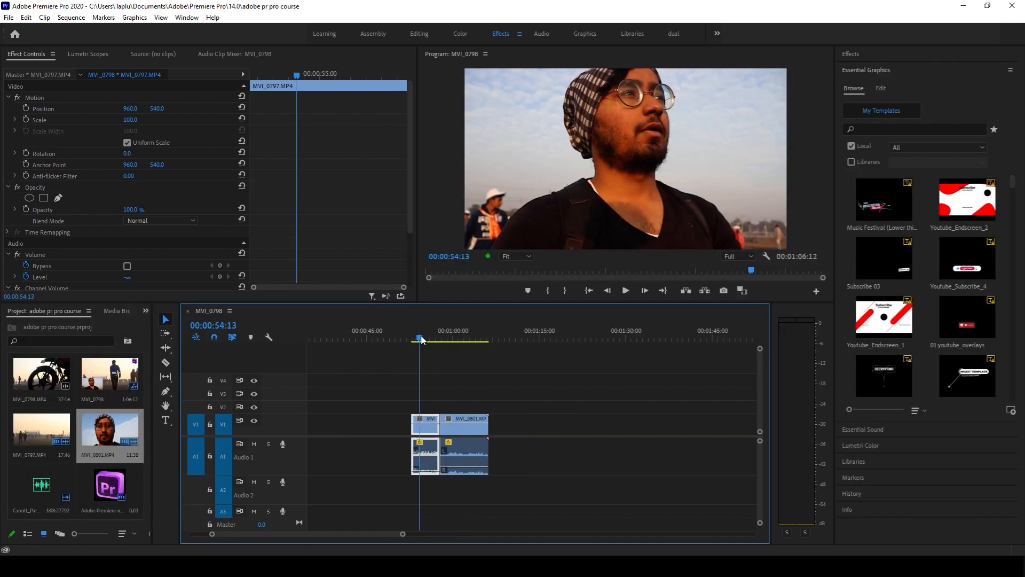
- Scrub the timeline through the adjoining MVI_0797 and MVI_0801 clips to preview their footage
{"action": "left_click", "coordinate": [420, 339]}
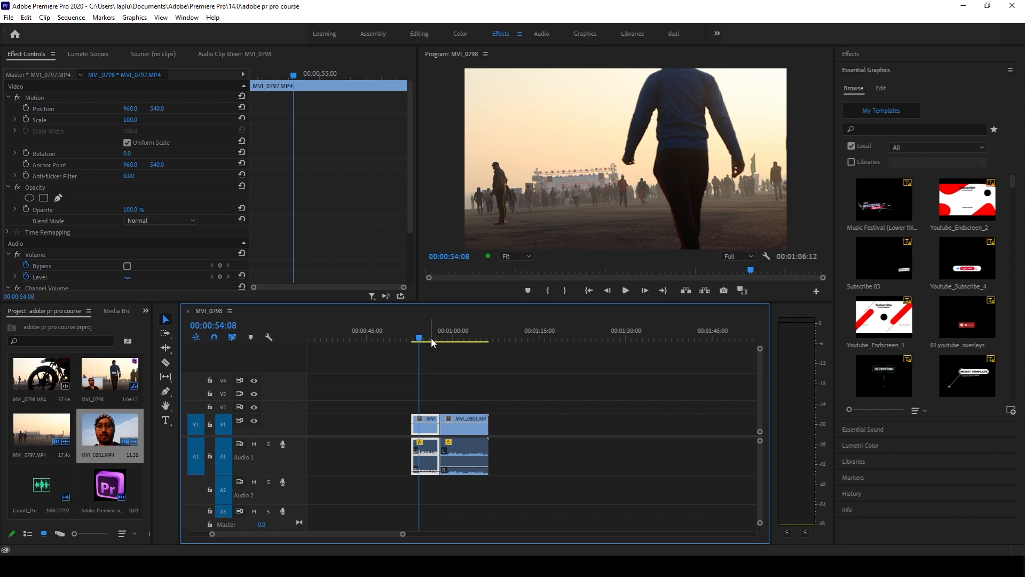
{"action": "left_click", "coordinate": [435, 339]}
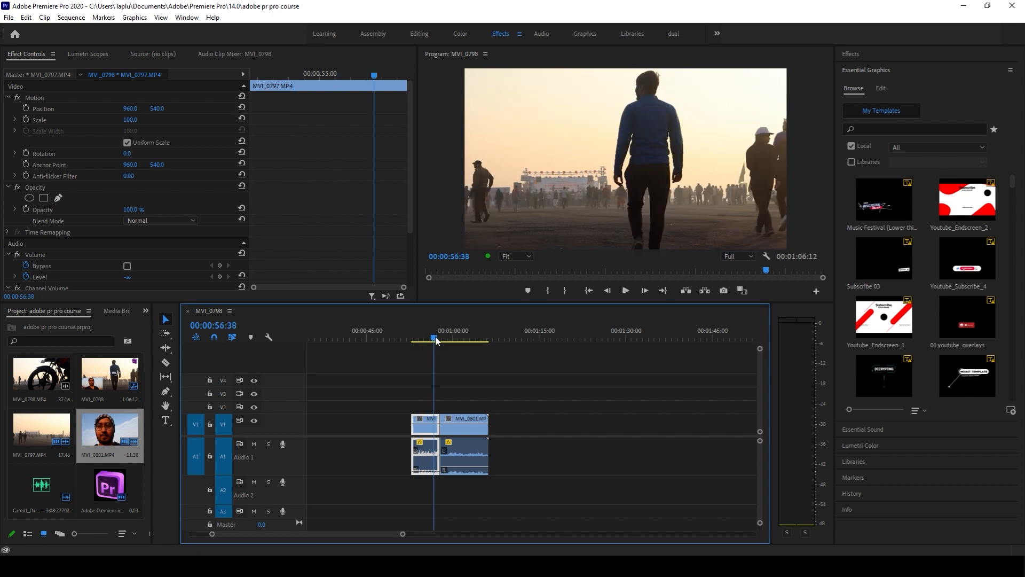
{"action": "left_click_drag", "start_coordinate": [437, 341], "coordinate": [437, 341]}
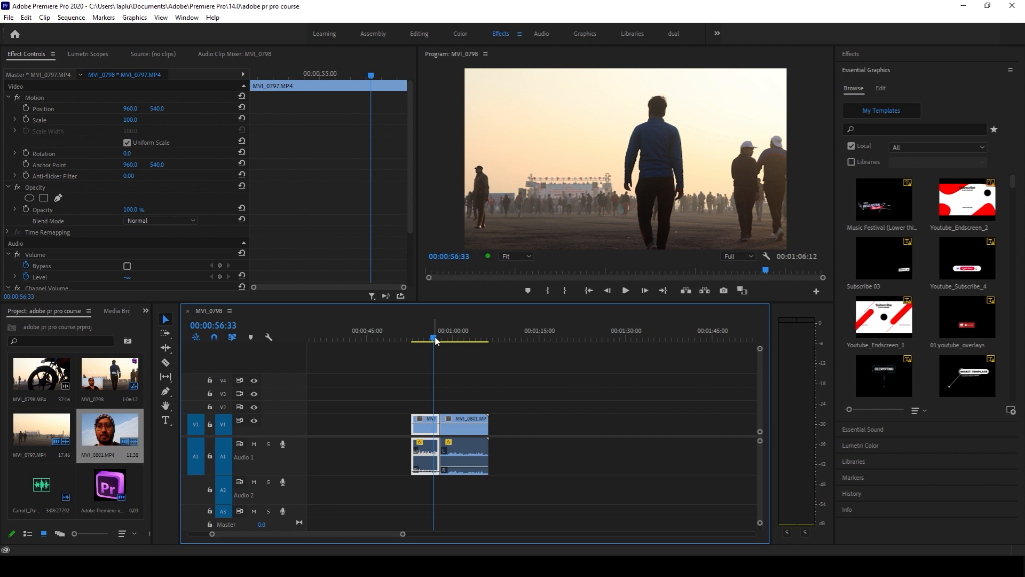
{"action": "mouse_move", "coordinate": [437, 340]}
{"action": "left_mouse_down"}
{"action": "mouse_move", "coordinate": [462, 341]}
{"action": "mouse_move", "coordinate": [452, 335]}
{"action": "left_mouse_up"}
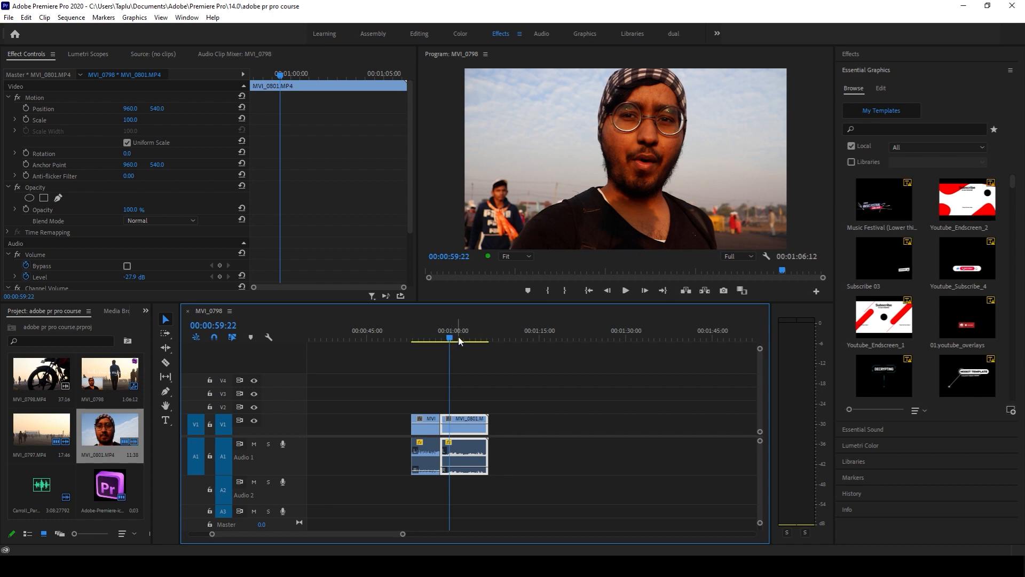
{"action": "left_click_drag", "start_coordinate": [452, 338], "coordinate": [456, 342]}
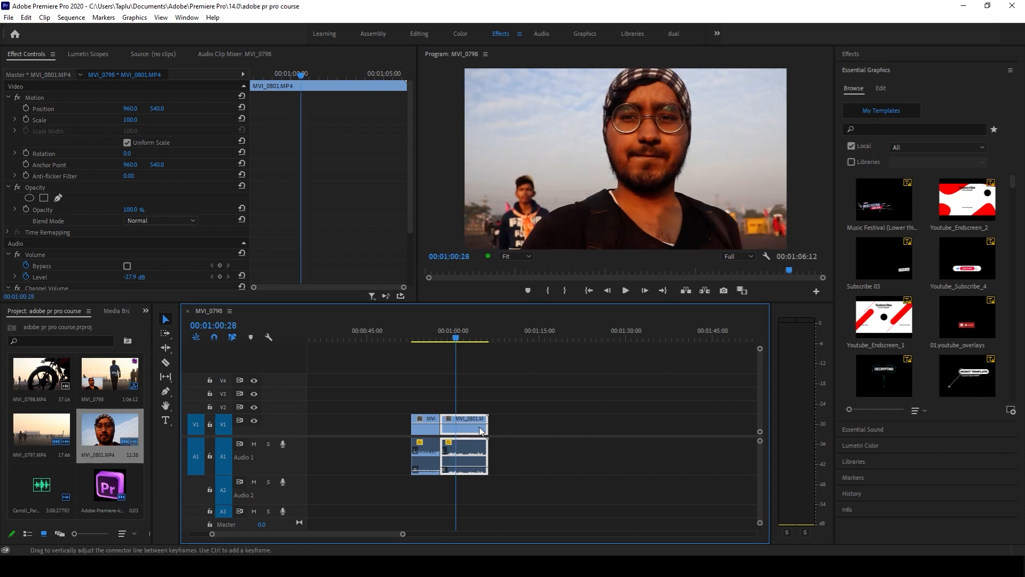
- Paste a copy of the MVI_0801 clip on the timeline so that it starts at 00:01:14:00
{"action": "left_click", "coordinate": [534, 337]}
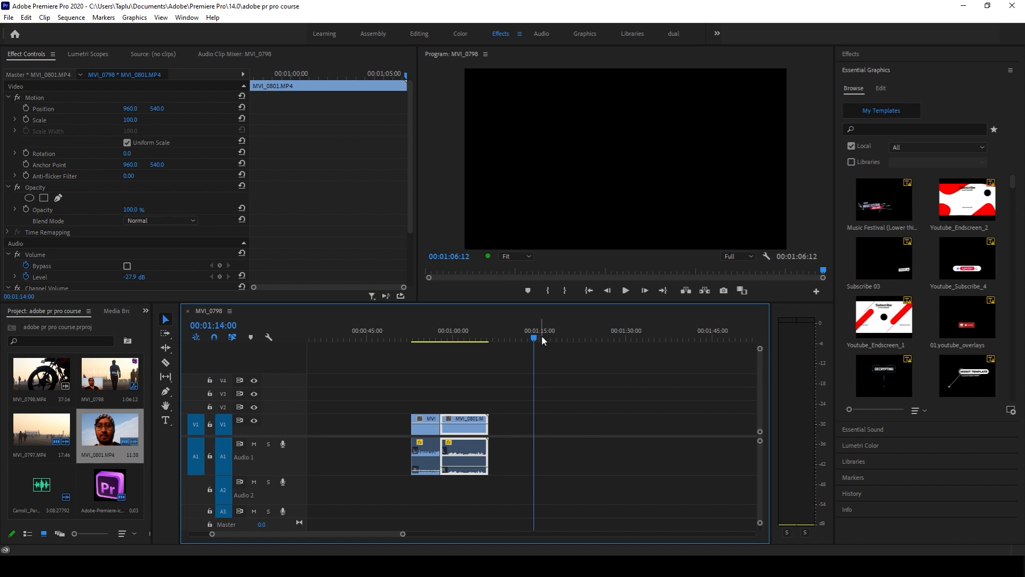
{"action": "key", "text": "period"}
{"action": "mouse_move", "coordinate": [542, 340]}
{"action": "left_mouse_down"}
{"action": "mouse_move", "coordinate": [562, 344]}
{"action": "mouse_move", "coordinate": [544, 345]}
{"action": "left_mouse_up"}
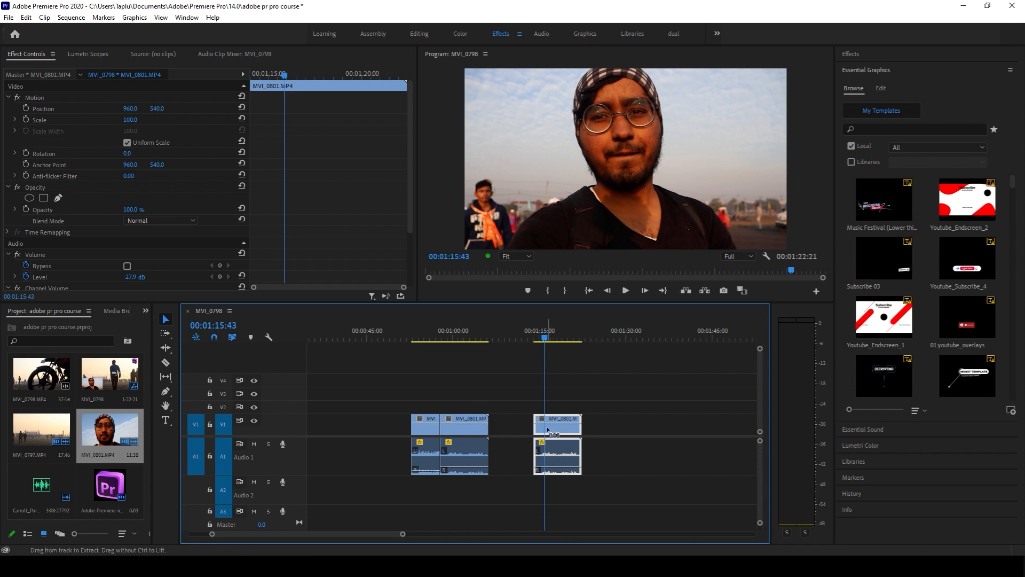
- Cut the copied MVI_0801 clip and paste it back on the timeline at 00:01:27:36
{"action": "key", "text": "ctrl+x"}
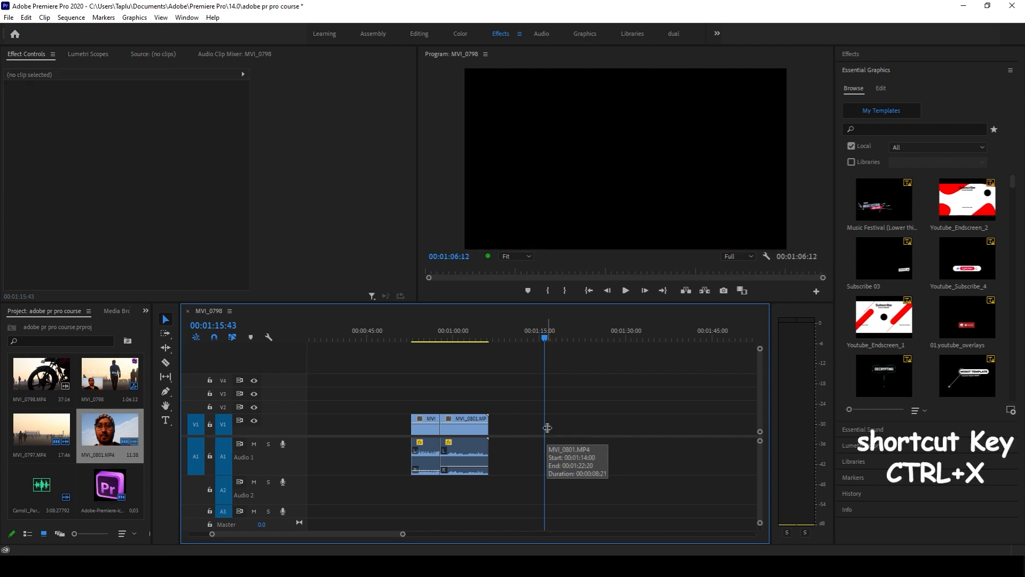
{"action": "left_click", "coordinate": [613, 335]}
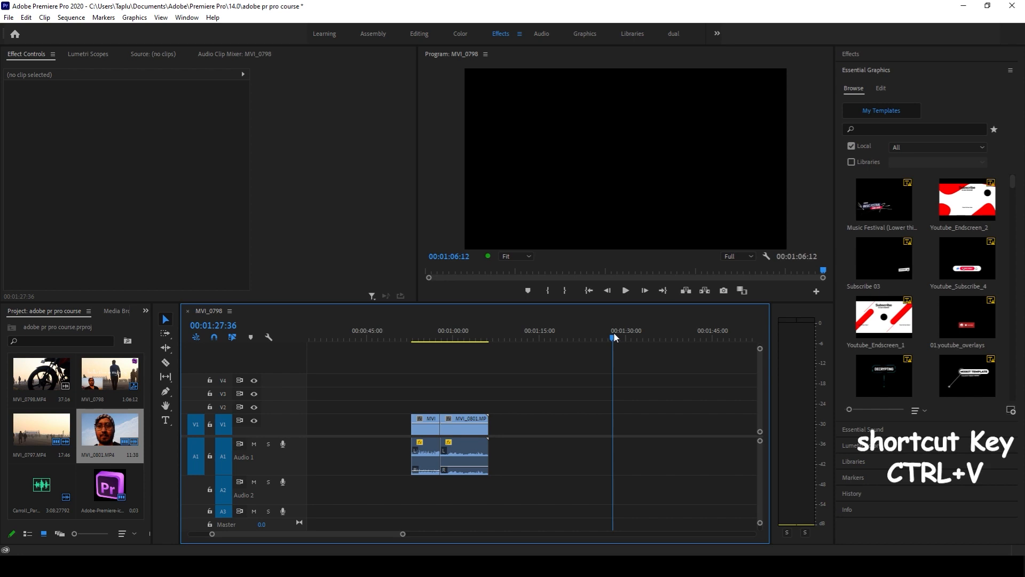
{"action": "key", "text": "ctrl+v"}
- Duplicate the original MVI_0801 clip along track V1 so that the copy starts at 00:01:10:35
{"action": "left_click", "coordinate": [461, 336]}
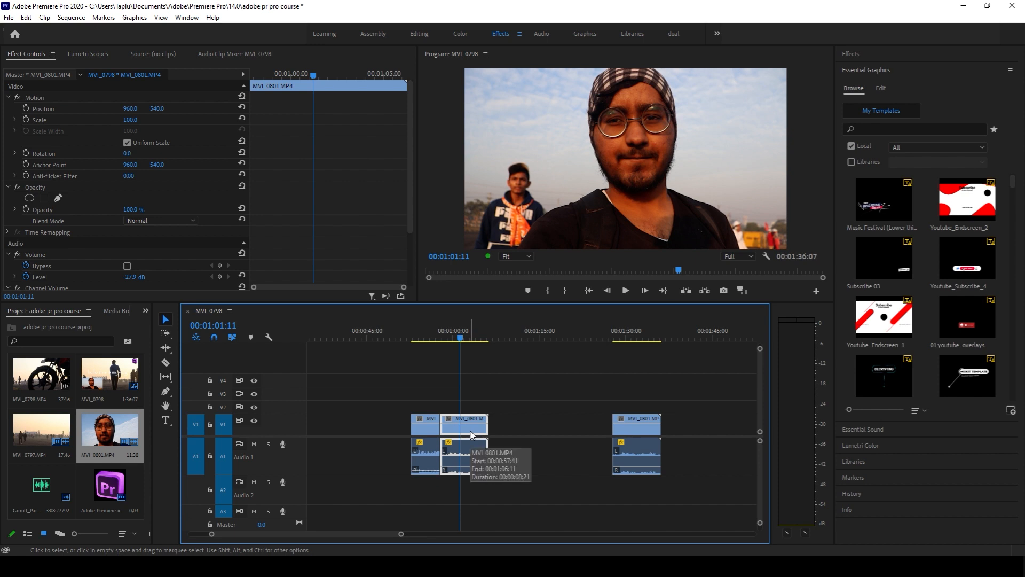
{"action": "left_click_drag", "start_coordinate": [472, 434], "coordinate": [543, 433]}
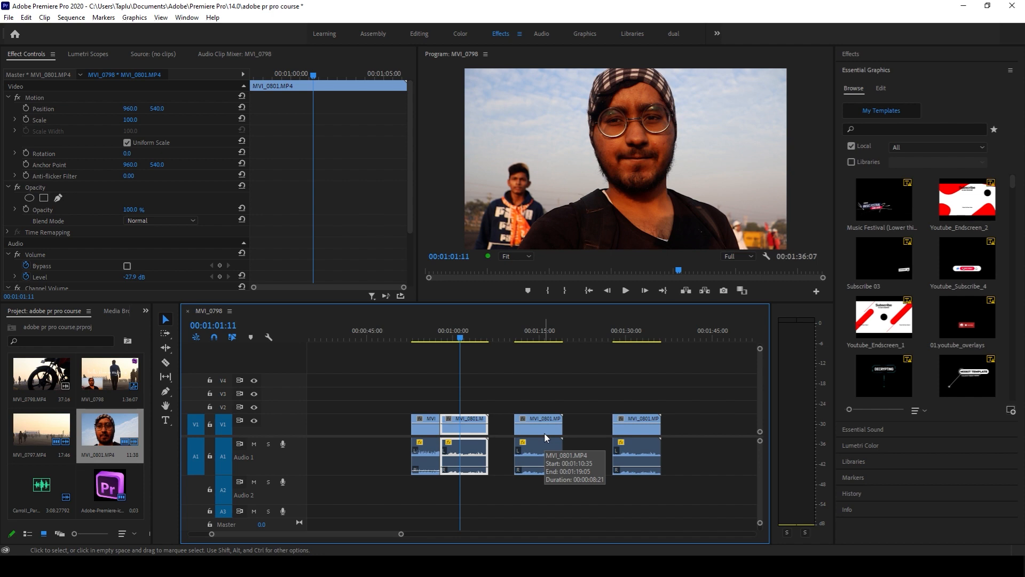
{"action": "left_click_drag", "start_coordinate": [485, 347], "coordinate": [529, 344]}
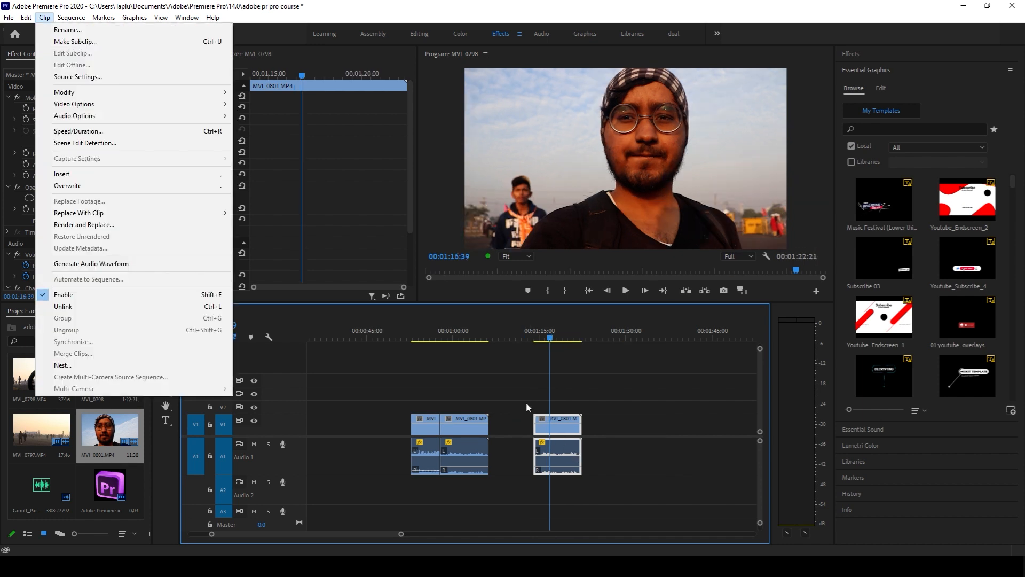
{"action": "left_click", "coordinate": [522, 388]}
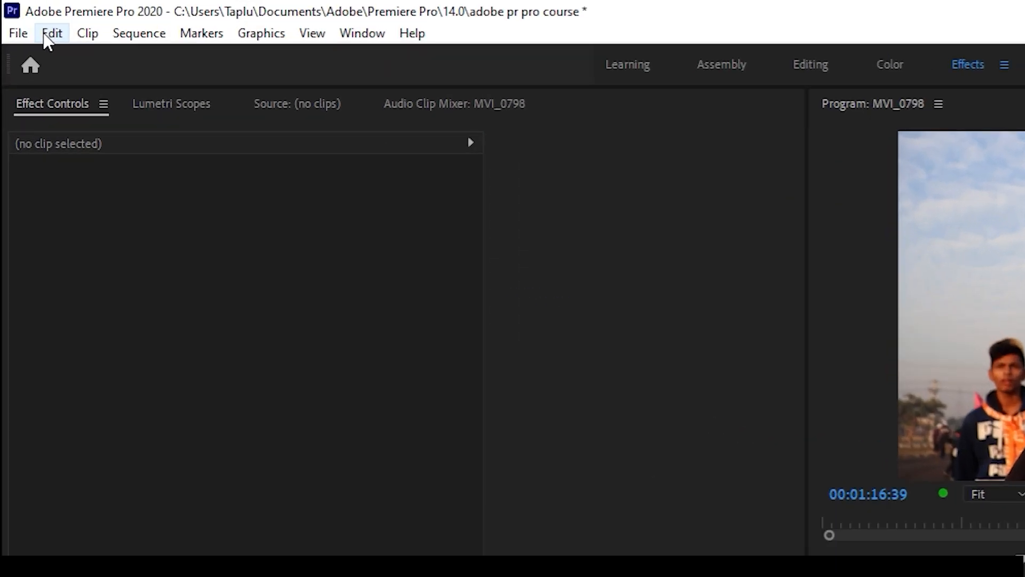
{"action": "left_click", "coordinate": [26, 18]}
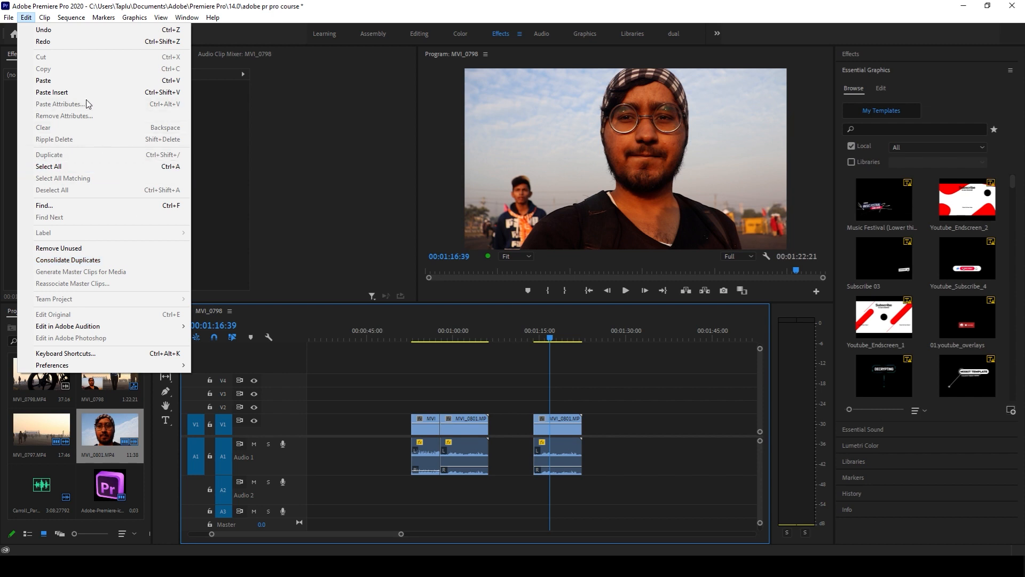
{"action": "left_click", "coordinate": [71, 18]}
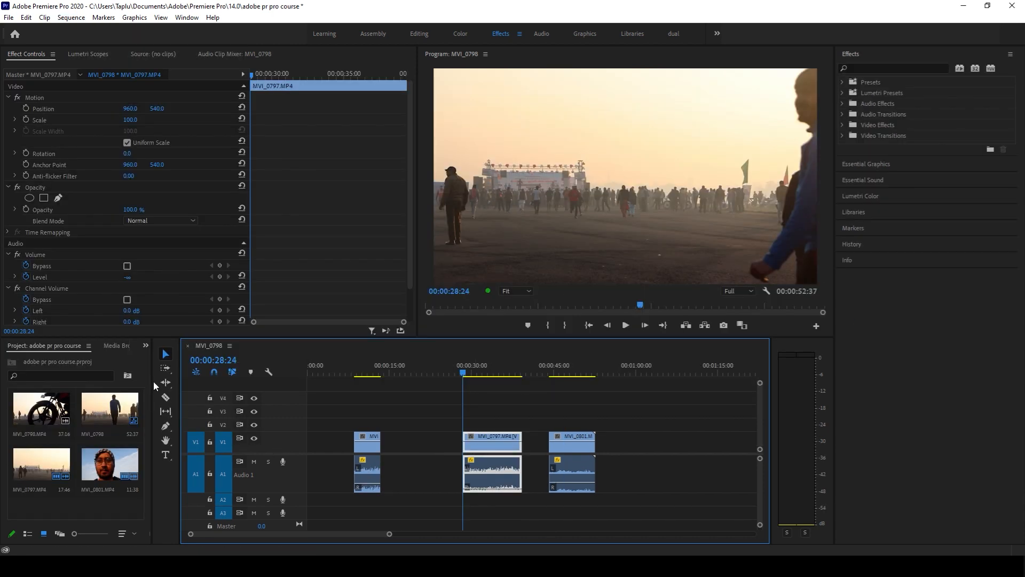
- Add the title text "hello this is my vlog" over the first MVI_0797 clip at 00:00:11:21 with the Type tool
{"action": "left_click", "coordinate": [166, 455]}
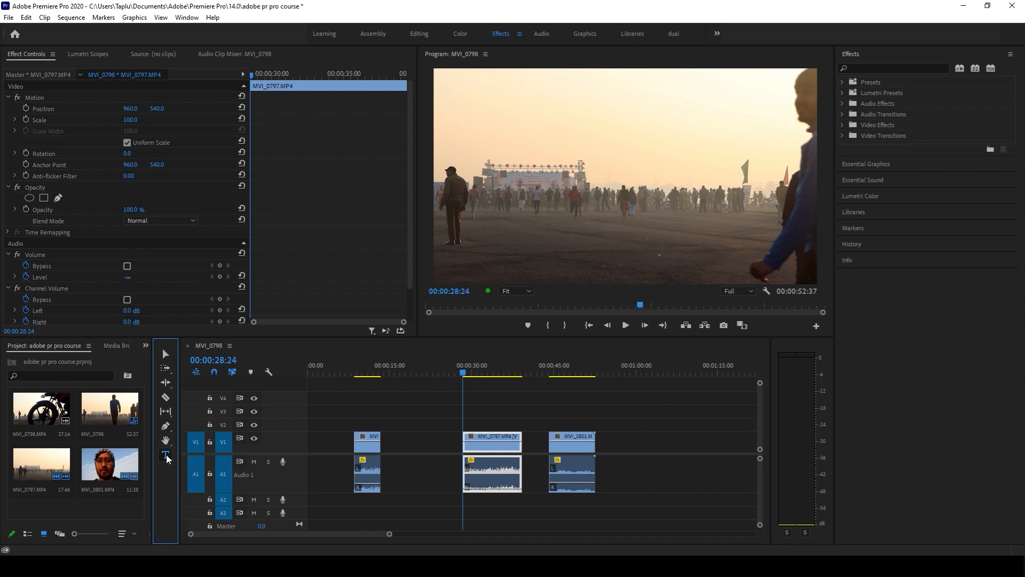
{"action": "left_click_drag", "start_coordinate": [359, 374], "coordinate": [369, 378]}
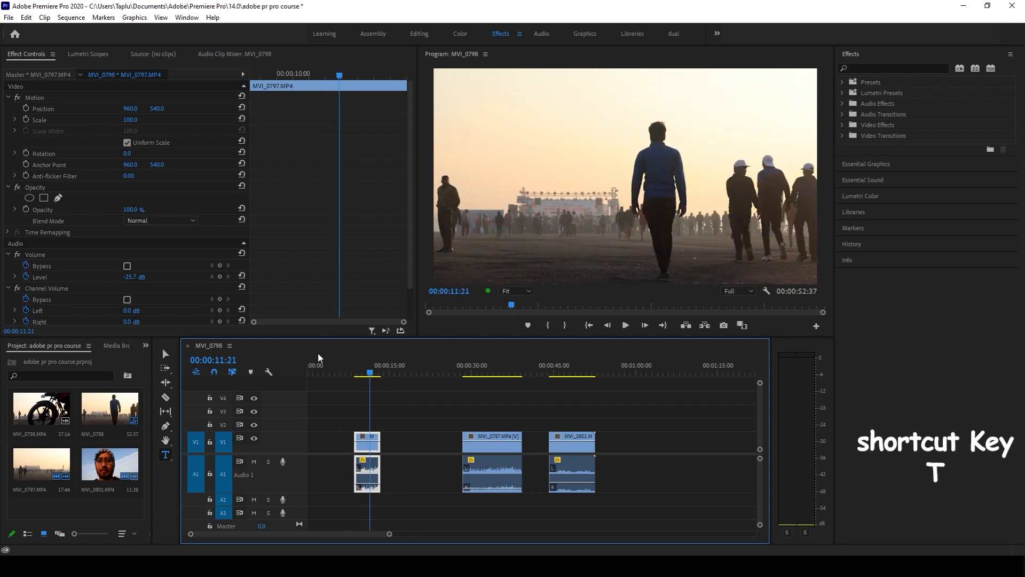
{"action": "left_click", "coordinate": [573, 176]}
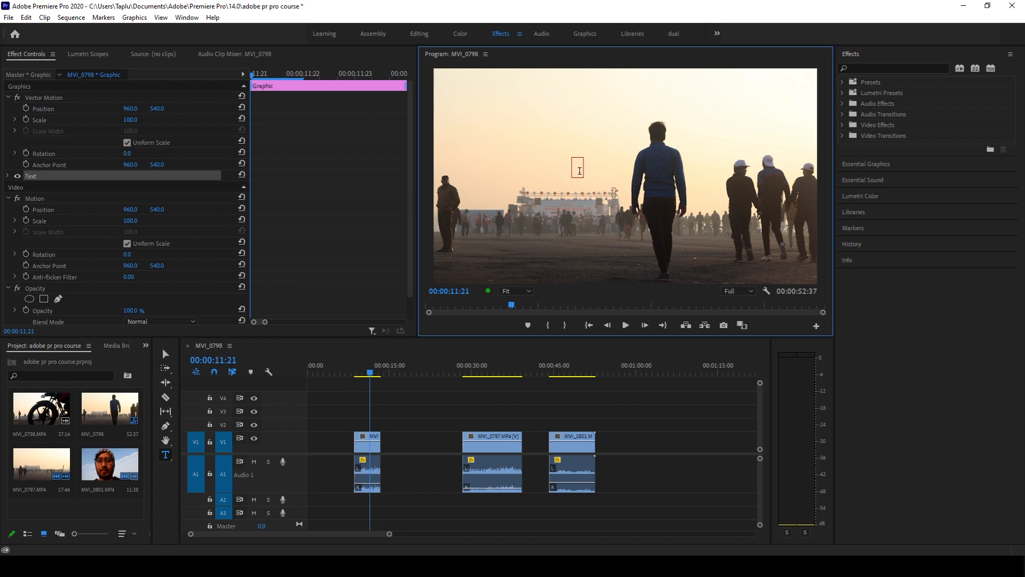
{"action": "type", "text": "hello this is my vlog"}
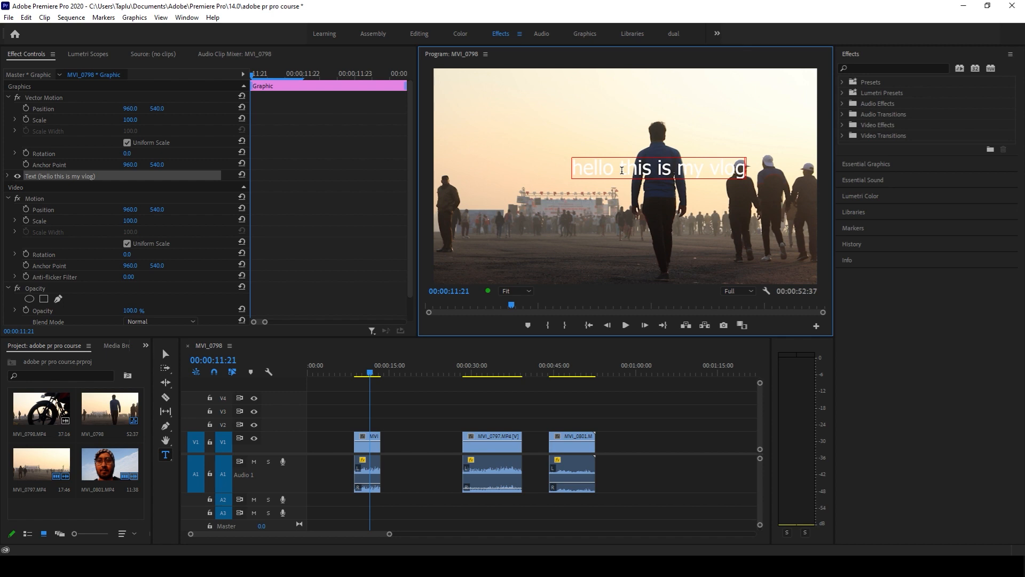
- Select the entire title text and set its font to Showcard Gothic in its Essential Graphics properties
{"action": "left_click", "coordinate": [622, 170]}
{"action": "key", "text": "ctrl+a"}
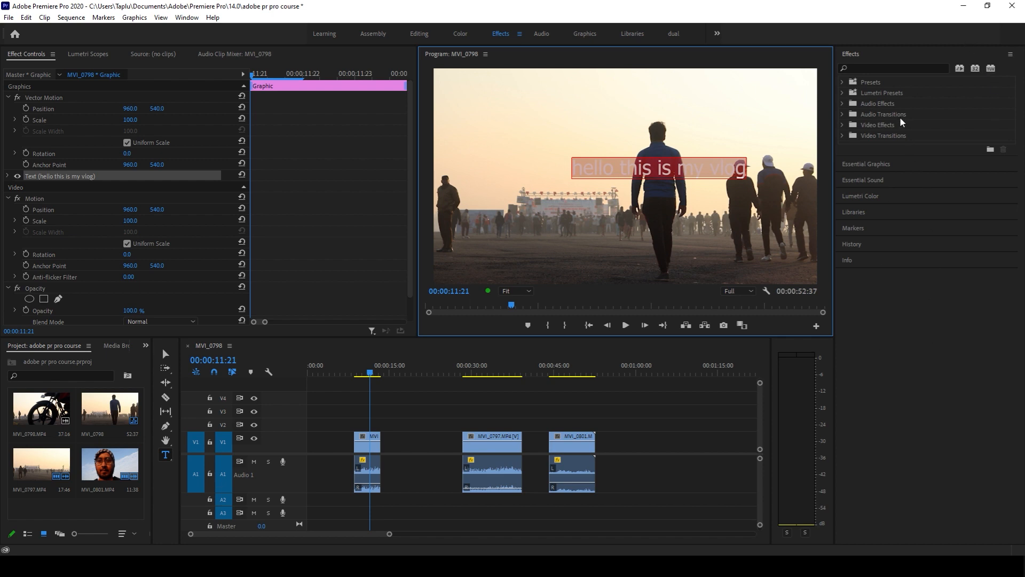
{"action": "left_click", "coordinate": [883, 177]}
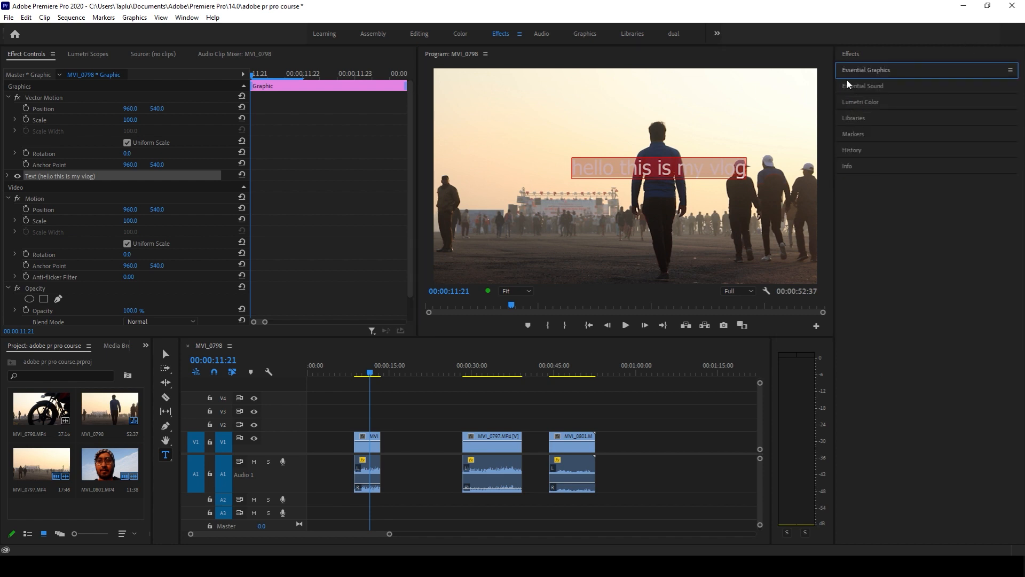
{"action": "left_click", "coordinate": [886, 72]}
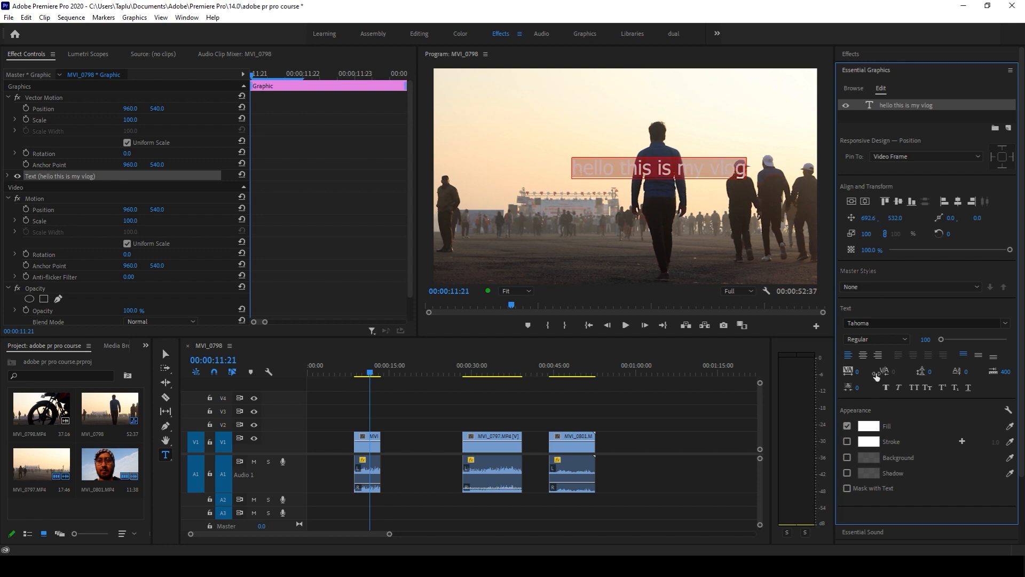
{"action": "left_click", "coordinate": [907, 323]}
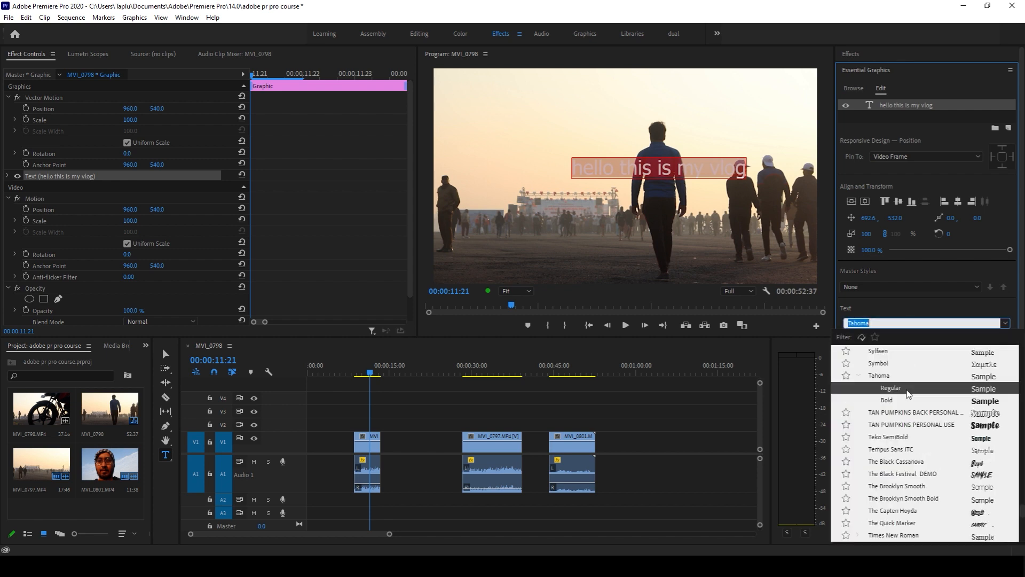
{"action": "scroll", "coordinate": [908, 395], "scroll_direction": "up", "scroll_amount": 5}
{"action": "left_click", "coordinate": [910, 412]}
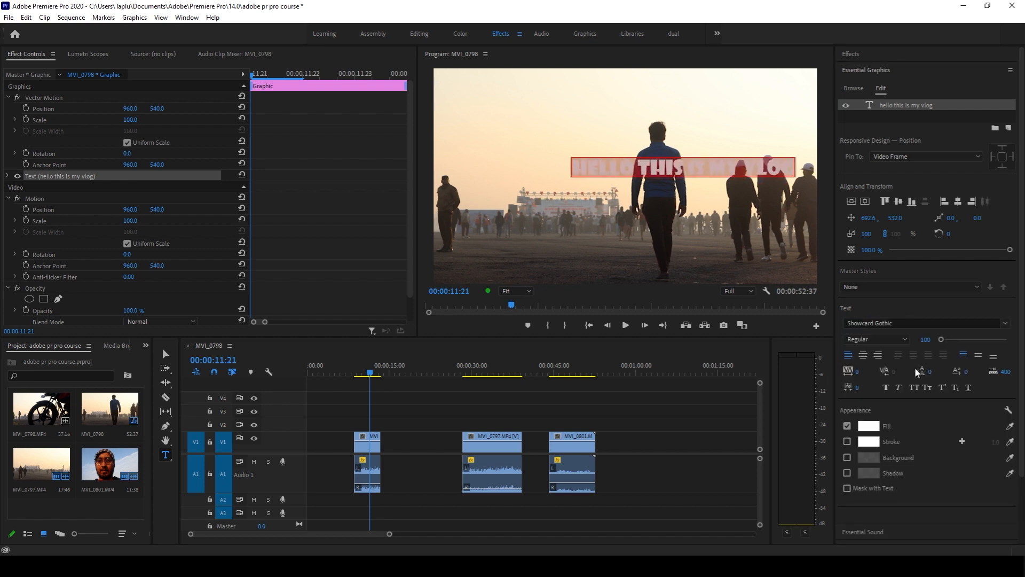
- Change the title text's font to Papyrus
{"action": "left_click", "coordinate": [916, 323]}
{"action": "scroll", "coordinate": [916, 374], "scroll_direction": "up", "scroll_amount": 3}
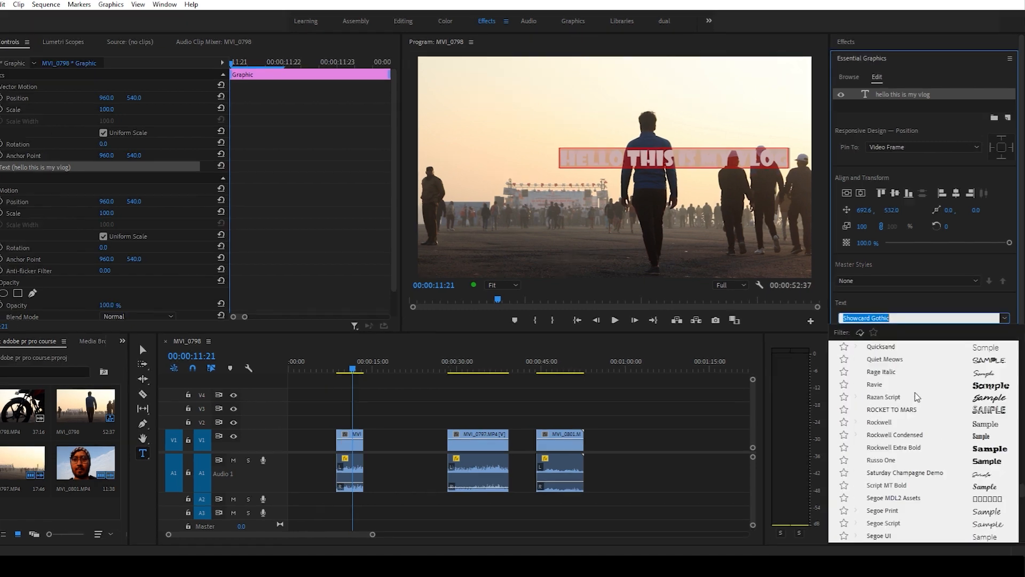
{"action": "scroll", "coordinate": [917, 396], "scroll_direction": "up", "scroll_amount": 3}
{"action": "key", "text": "Escape"}
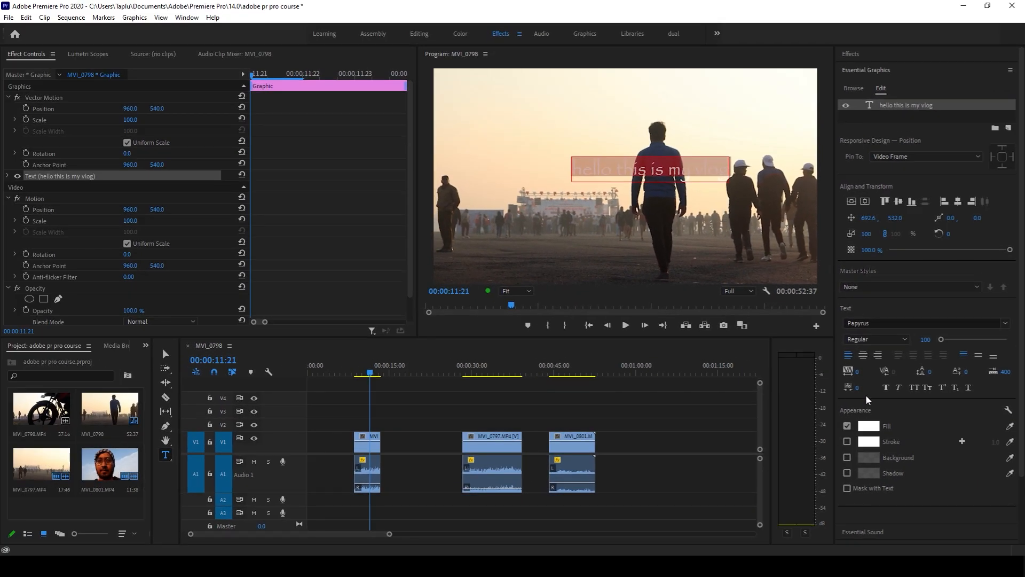
- Set the title text's horizontal position to 450
{"action": "left_click_drag", "start_coordinate": [869, 218], "coordinate": [824, 230]}
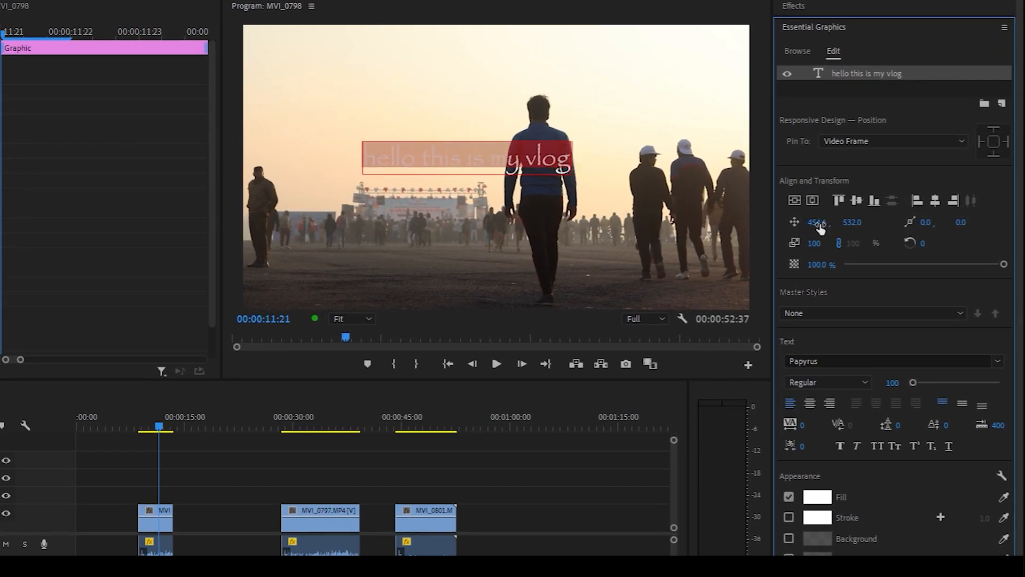
{"action": "left_click_drag", "start_coordinate": [818, 222], "coordinate": [816, 222]}
{"action": "left_click", "coordinate": [823, 221]}
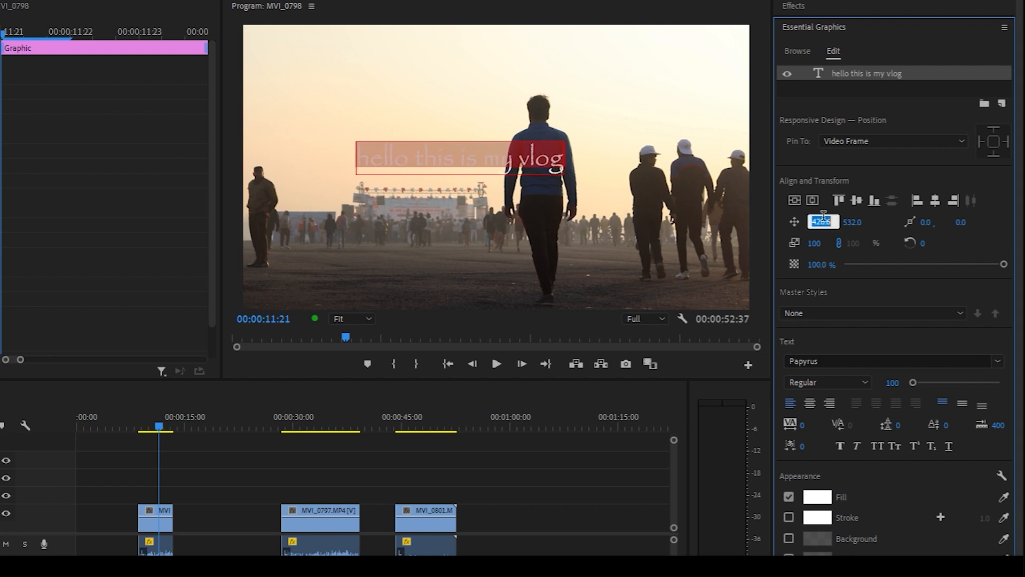
{"action": "type", "text": "450"}
{"action": "key", "text": "Return"}
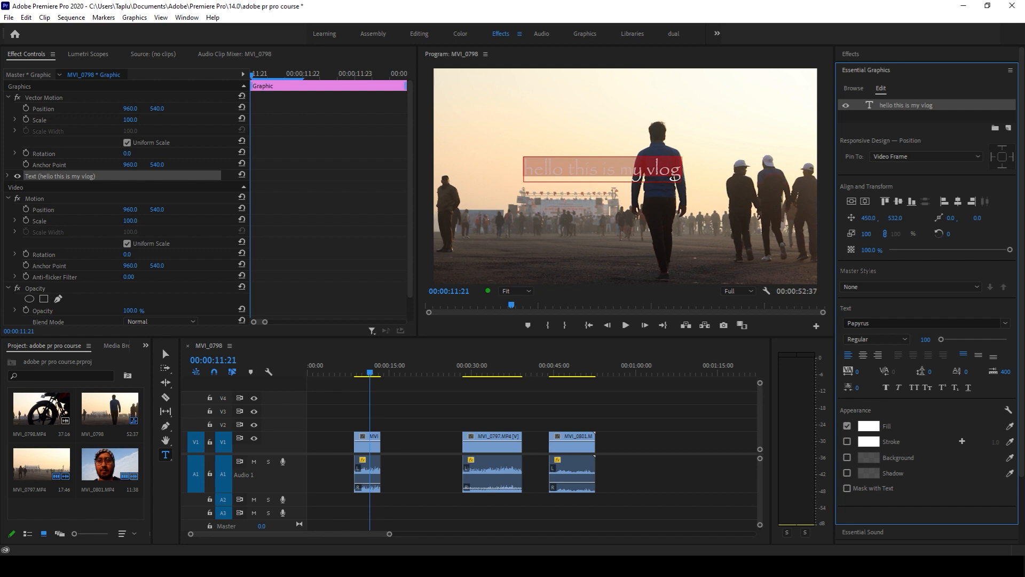
- Enlarge the title text to font size 183 and shift its horizontal position to 197
{"action": "left_click_drag", "start_coordinate": [869, 217], "coordinate": [924, 218]}
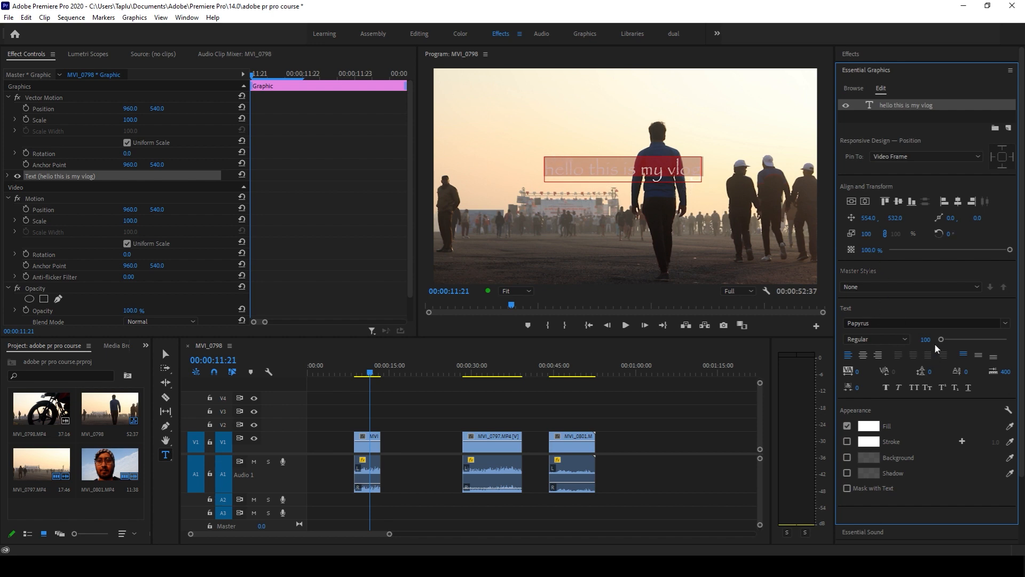
{"action": "left_click_drag", "start_coordinate": [940, 339], "coordinate": [945, 344]}
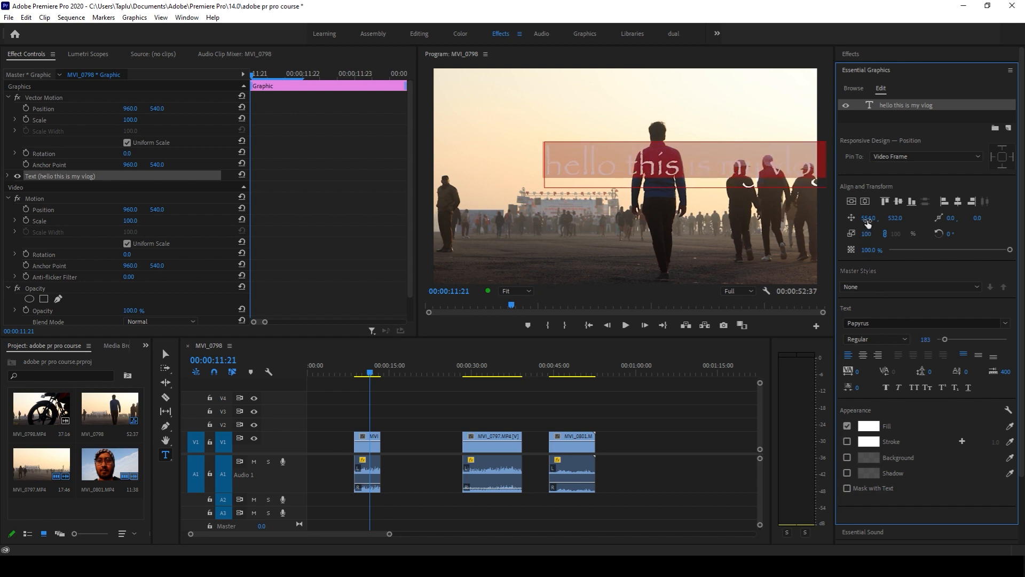
{"action": "left_click_drag", "start_coordinate": [868, 223], "coordinate": [677, 223]}
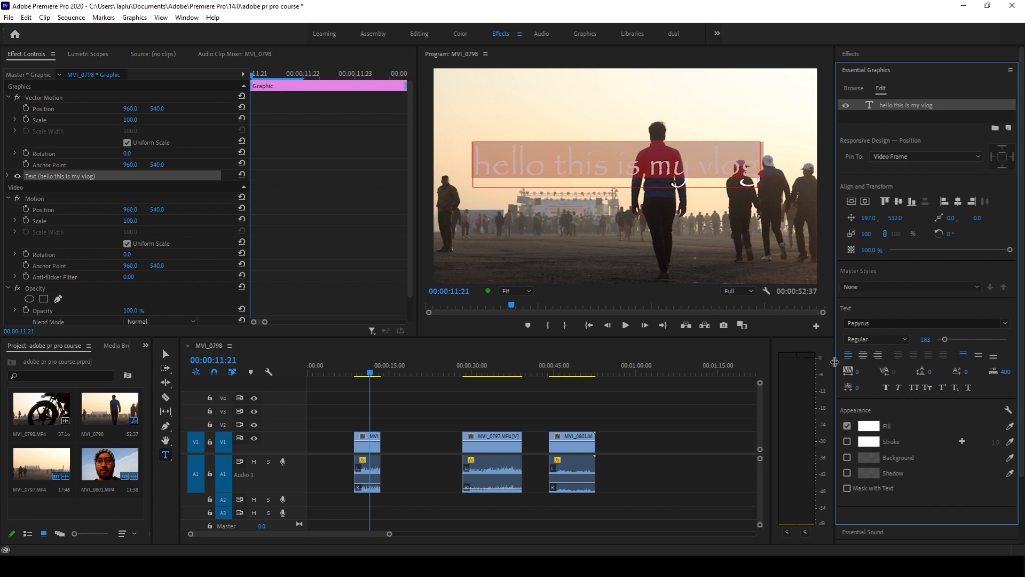
- Set the title text's tracking to -23 and reveal its short graphic clip on track V2
{"action": "mouse_move", "coordinate": [857, 372]}
{"action": "left_mouse_down"}
{"action": "mouse_move", "coordinate": [902, 373]}
{"action": "mouse_move", "coordinate": [866, 371]}
{"action": "mouse_move", "coordinate": [876, 371]}
{"action": "left_mouse_up"}
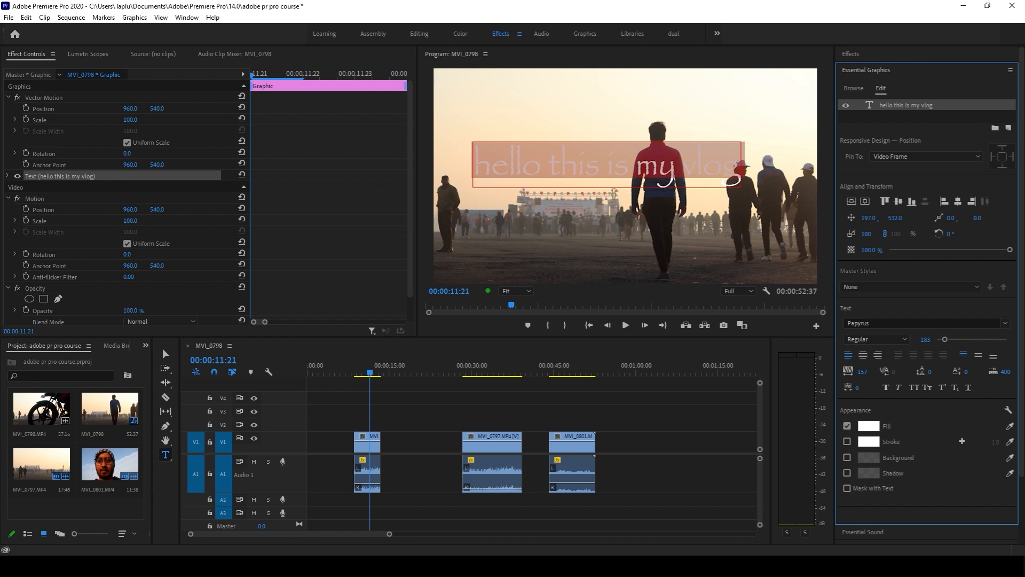
{"action": "left_click_drag", "start_coordinate": [875, 372], "coordinate": [889, 371]}
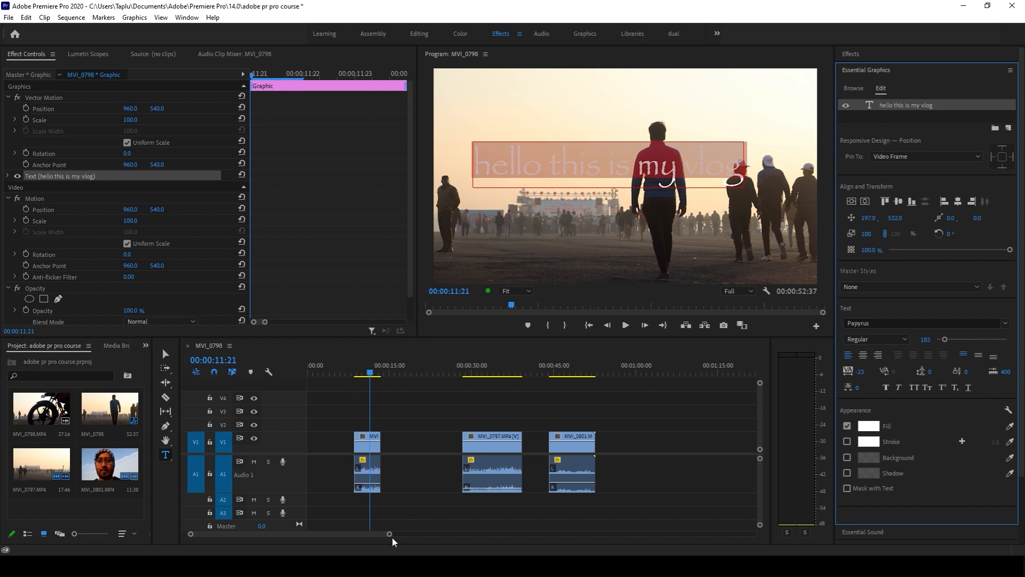
{"action": "left_click_drag", "start_coordinate": [390, 535], "coordinate": [299, 528]}
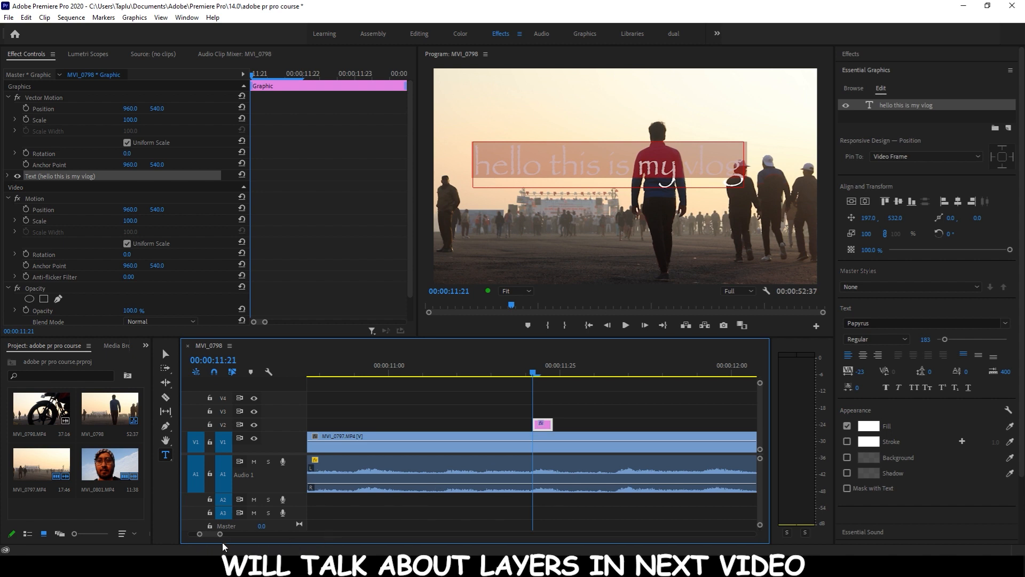
- Lengthen the title clip on V2, then trim its end back to 00:00:11:47 and preview the title at 00:00:11:41
{"action": "left_click_drag", "start_coordinate": [222, 537], "coordinate": [241, 537]}
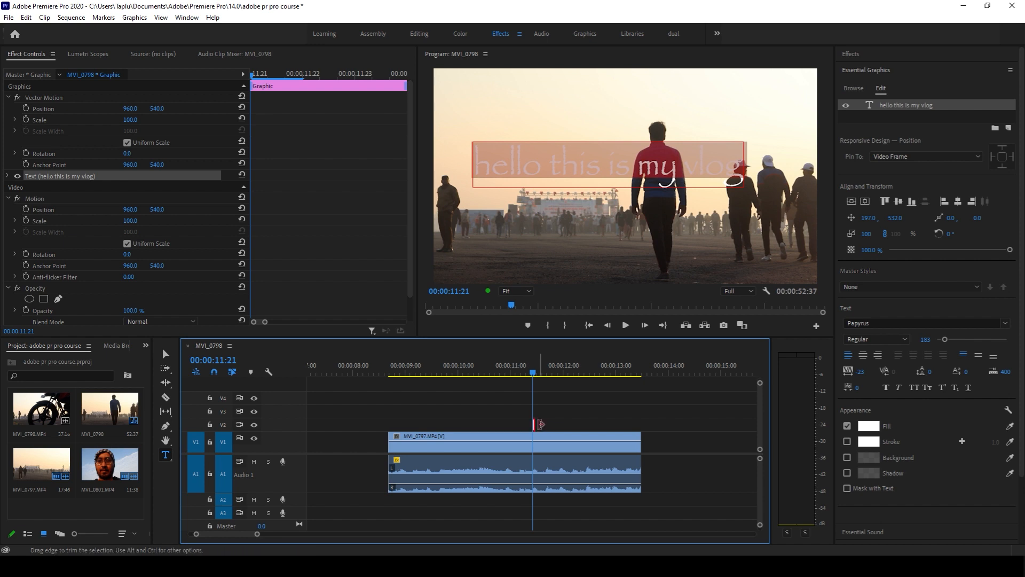
{"action": "left_click_drag", "start_coordinate": [541, 424], "coordinate": [587, 423]}
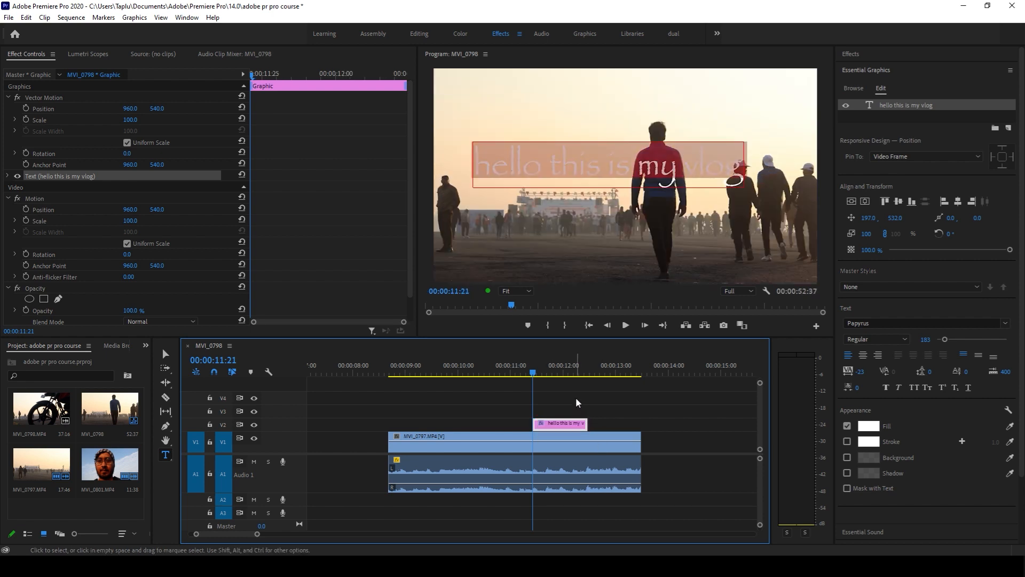
{"action": "left_click_drag", "start_coordinate": [587, 422], "coordinate": [559, 418]}
{"action": "left_click_drag", "start_coordinate": [547, 367], "coordinate": [553, 368]}
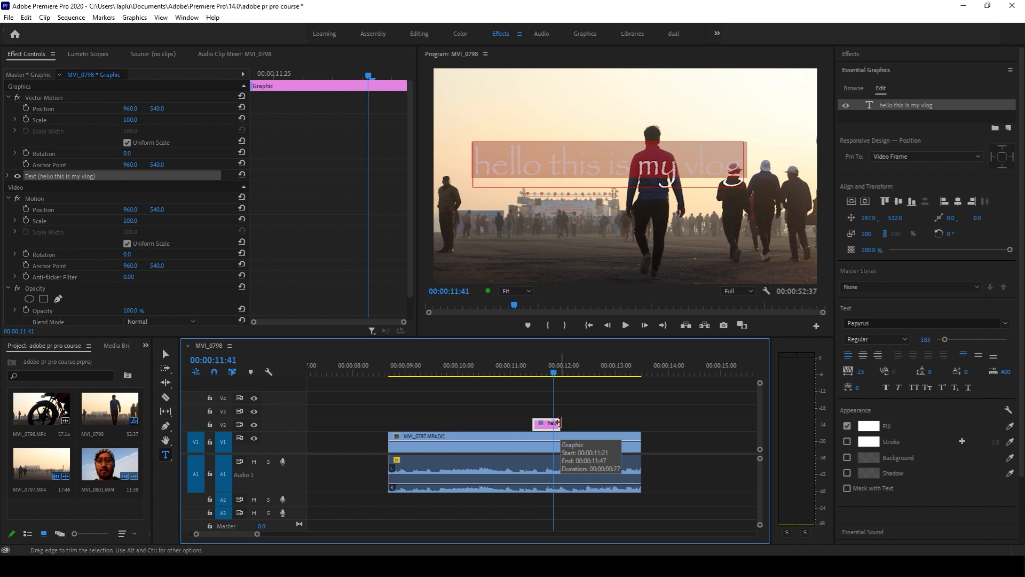
- Extend both ends of the title clip on V2 to cover most of the MVI_0797 clip, and play that section
{"action": "left_click_drag", "start_coordinate": [559, 422], "coordinate": [613, 424]}
{"action": "left_click_drag", "start_coordinate": [534, 423], "coordinate": [447, 423]}
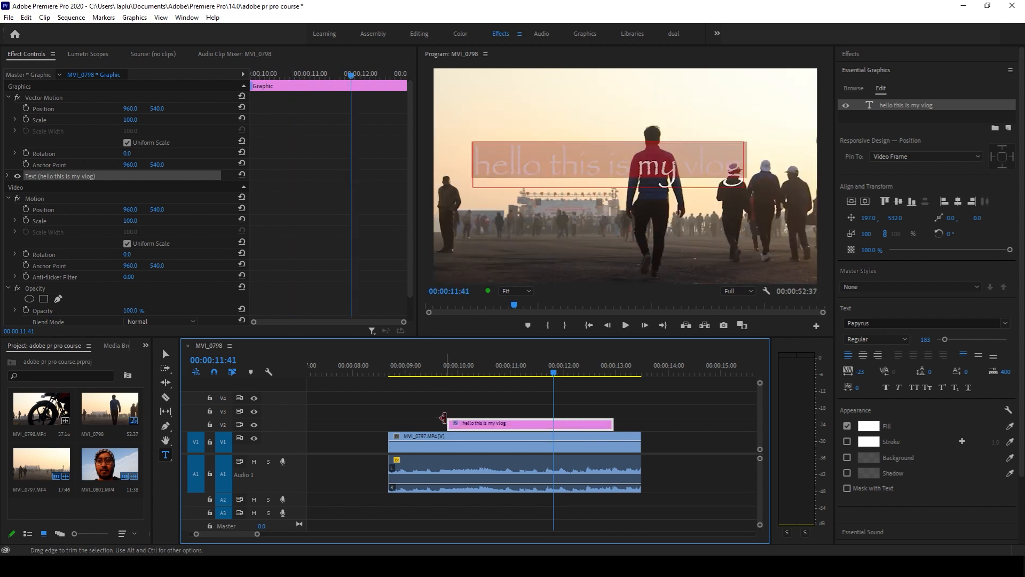
{"action": "left_click", "coordinate": [435, 373]}
{"action": "key", "text": "space"}
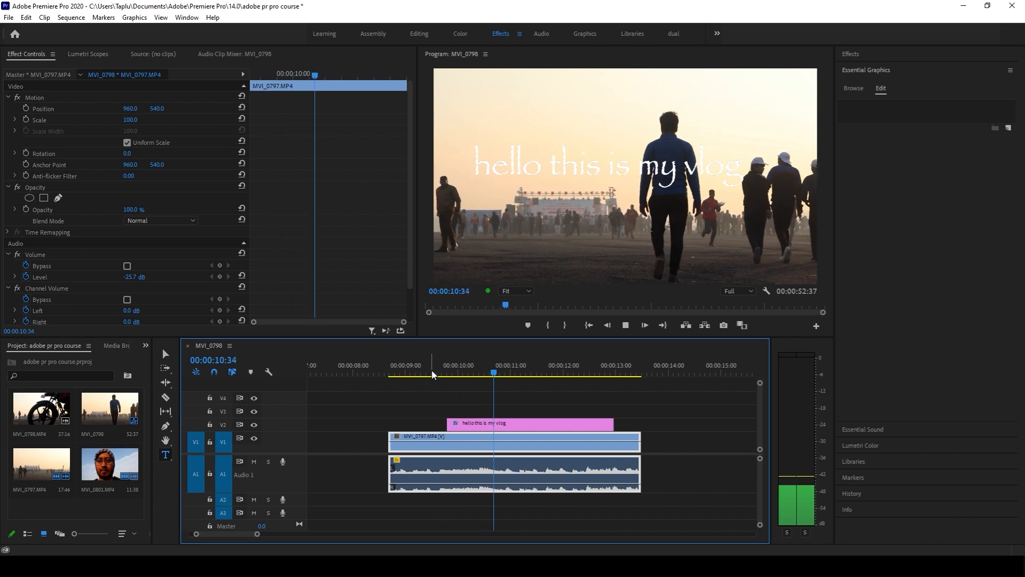
{"action": "key", "text": "space"}
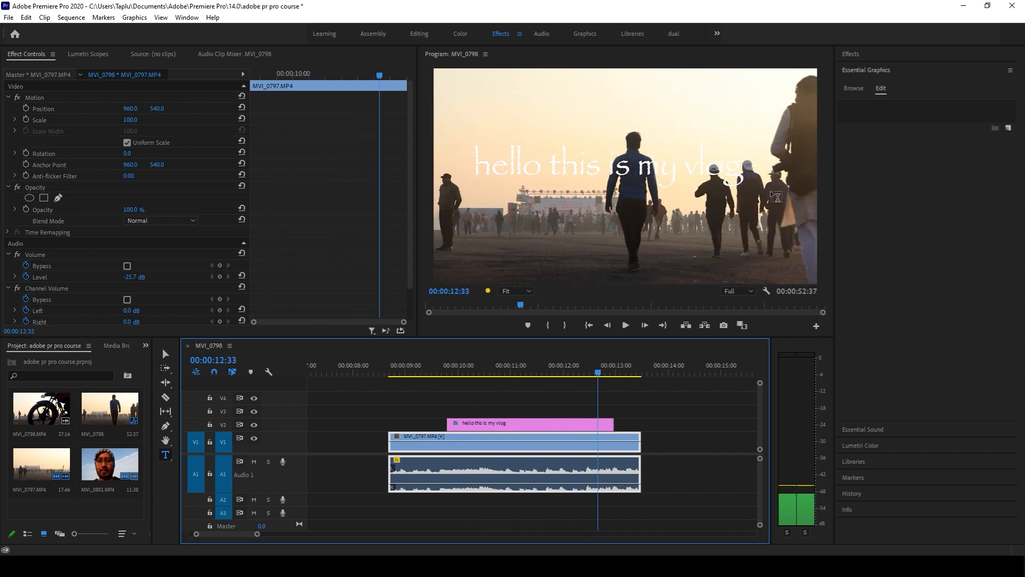
- Stretch the title clip's start and end to match the full length of the MVI_0797 clip, and play it from the beginning
{"action": "left_click_drag", "start_coordinate": [448, 423], "coordinate": [389, 423]}
{"action": "left_click", "coordinate": [390, 367]}
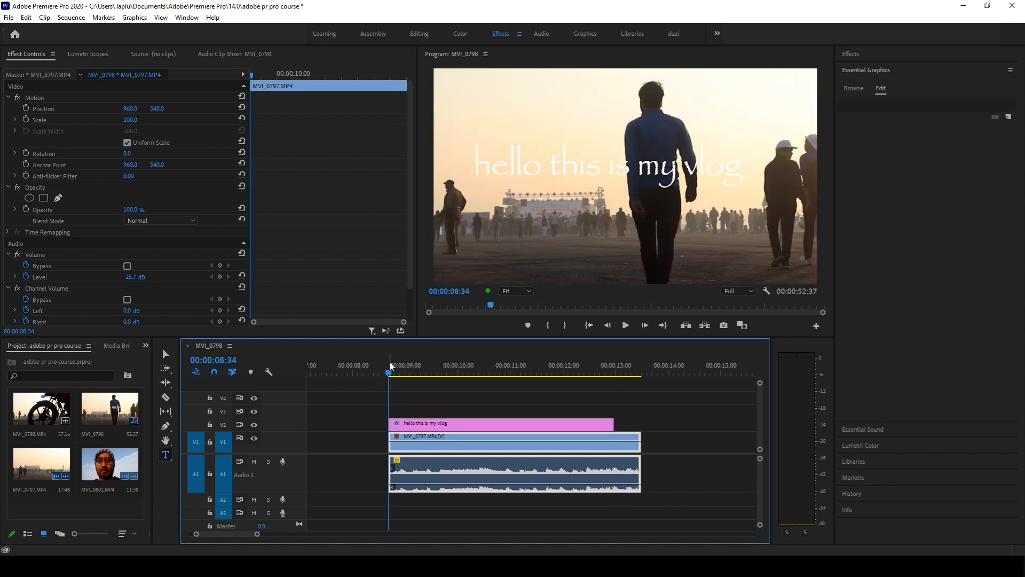
{"action": "left_click_drag", "start_coordinate": [620, 423], "coordinate": [641, 423]}
{"action": "key", "text": "space"}
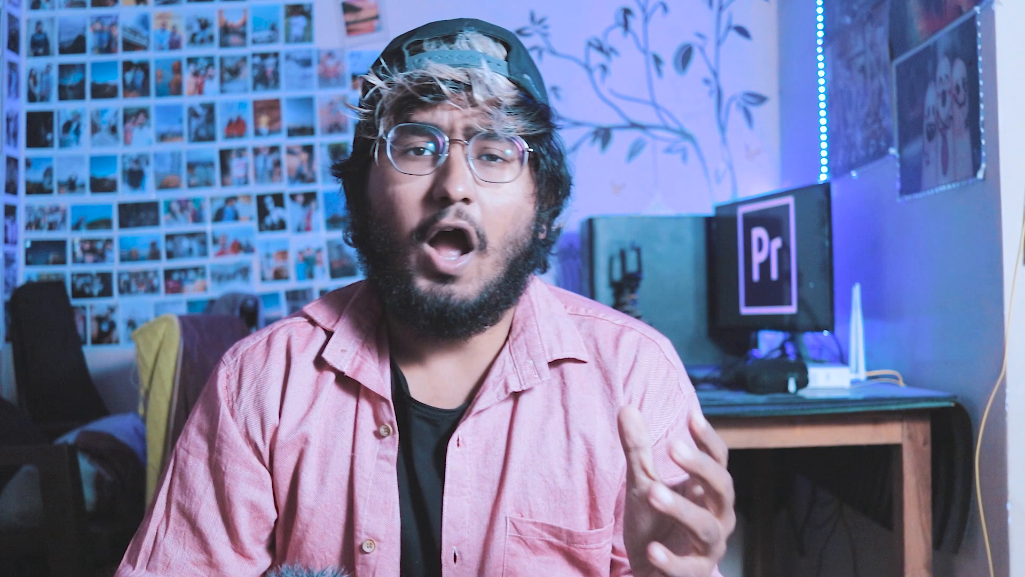